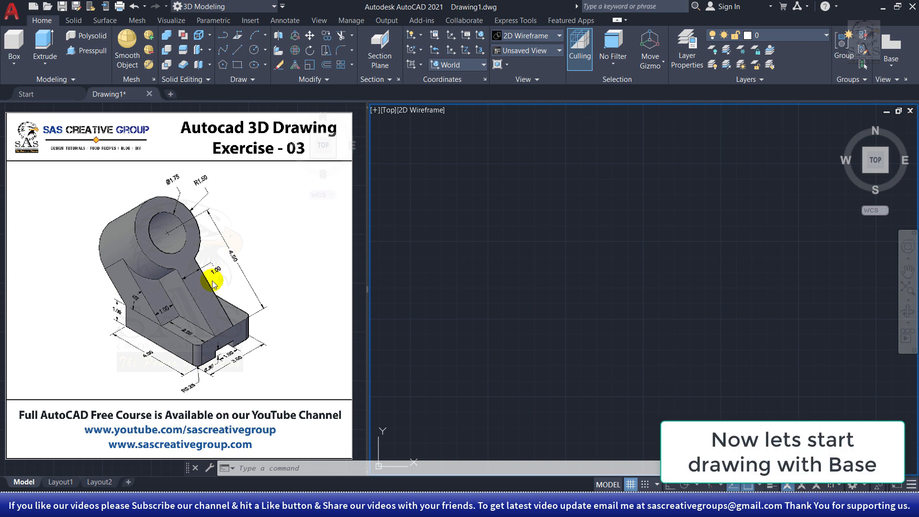
# Draw a base rectangle 3 wide and 4 long in the empty drawing area.
pyautogui.scroll(2, 213, 280)
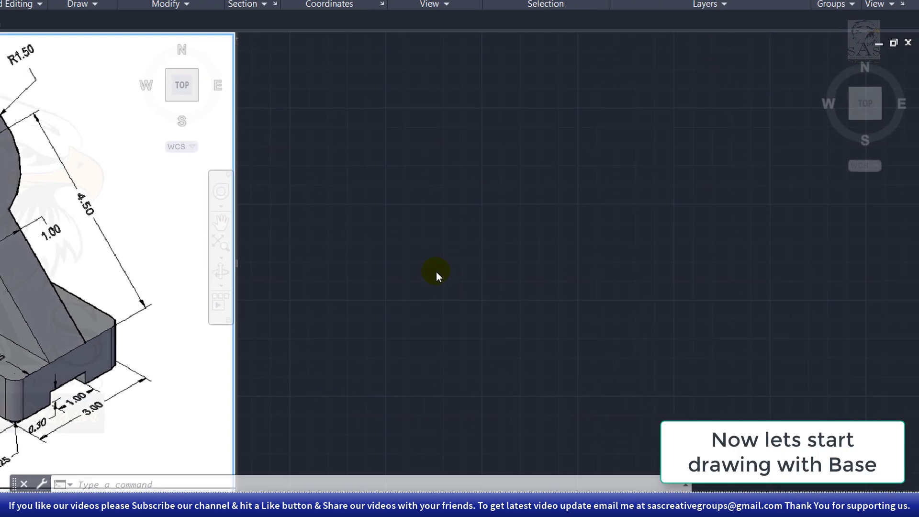
pyautogui.click(530, 296)
pyautogui.write('Rec')
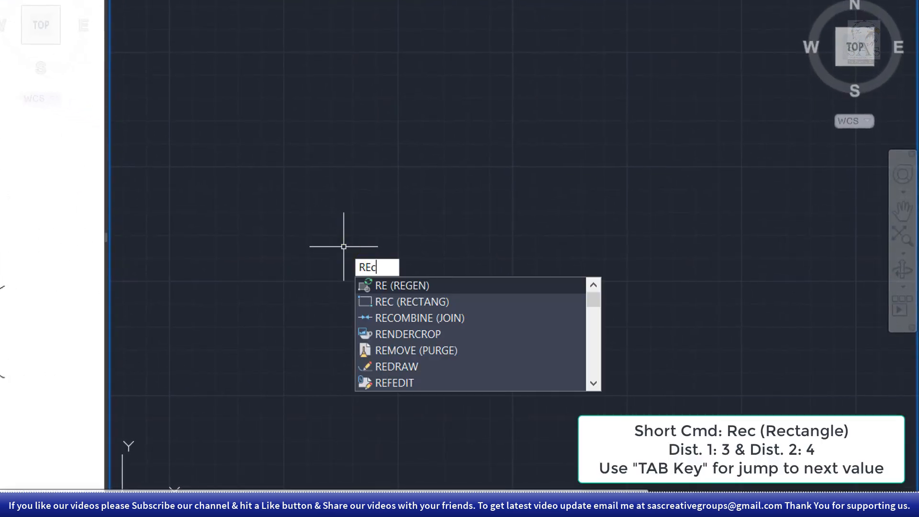
pyautogui.press('Return')
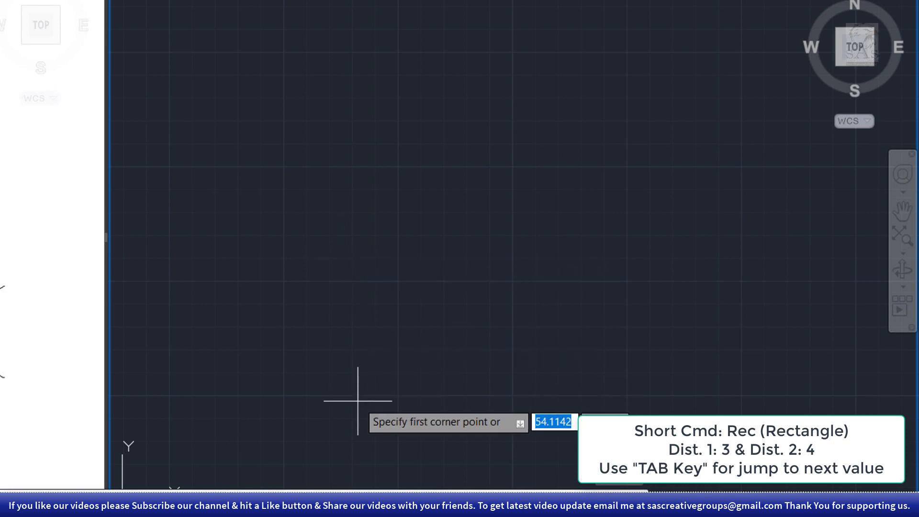
pyautogui.click(341, 395)
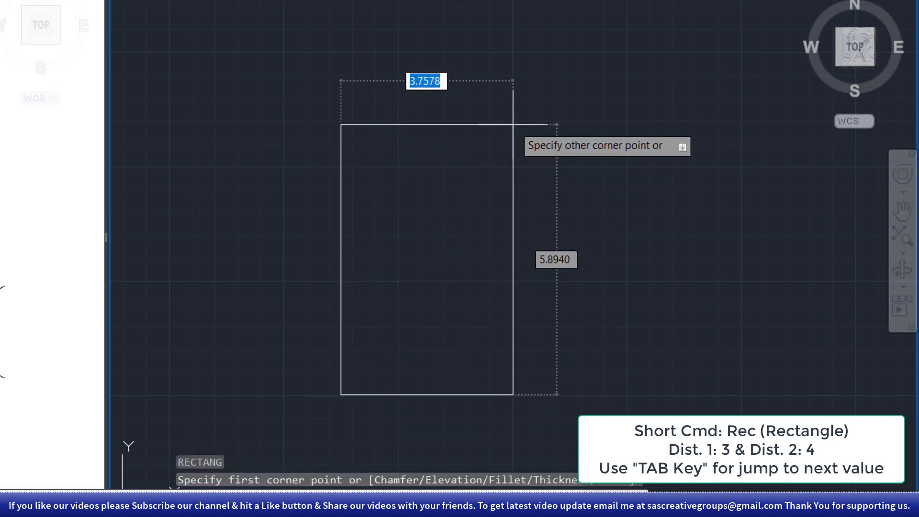
pyautogui.press('Tab')
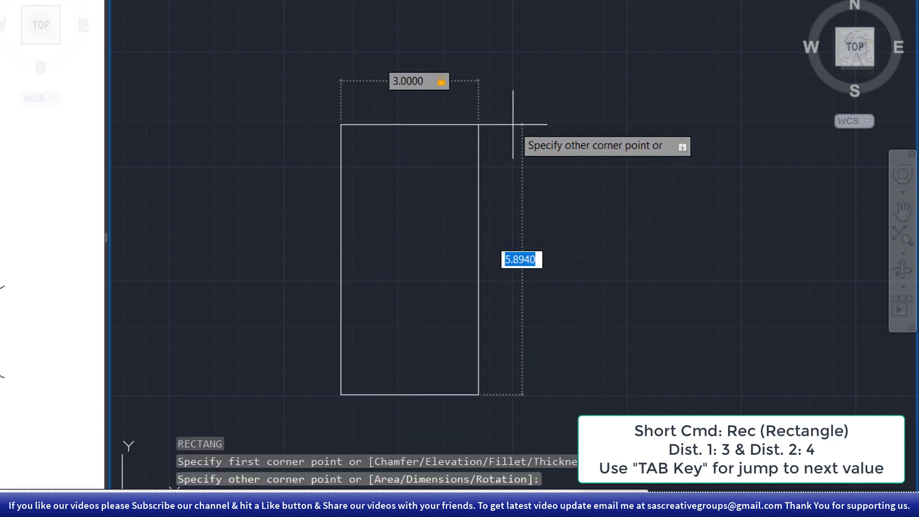
pyautogui.write('4')
pyautogui.press('Tab')
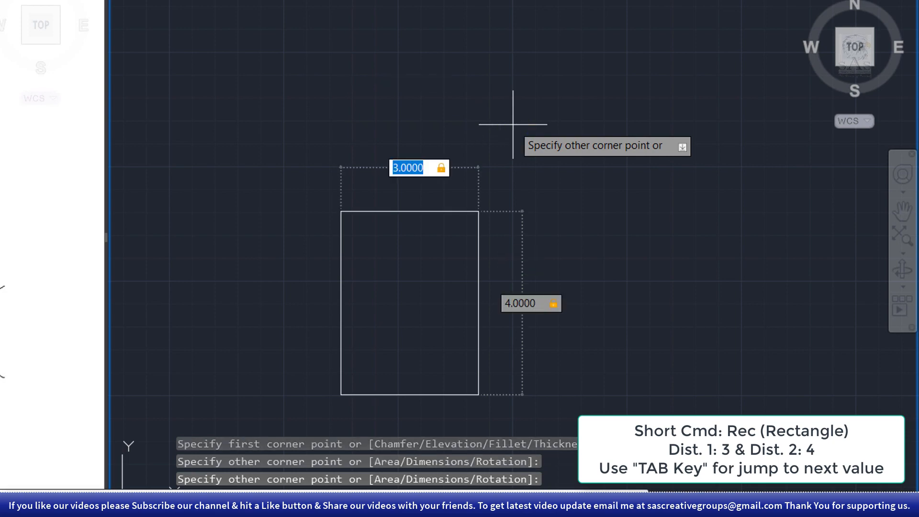
pyautogui.press('Return')
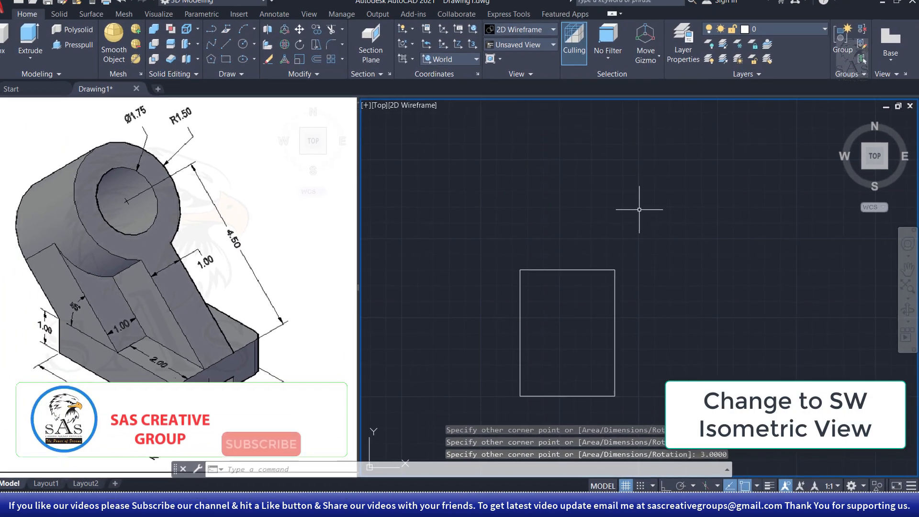
# Switch to the SW Isometric view and extrude the base rectangle to a height of 1.
pyautogui.click(866, 173)
pyautogui.moveTo(698, 197); pyautogui.dragTo(654, 308, button='middle')
pyautogui.scroll(9, 653, 290)
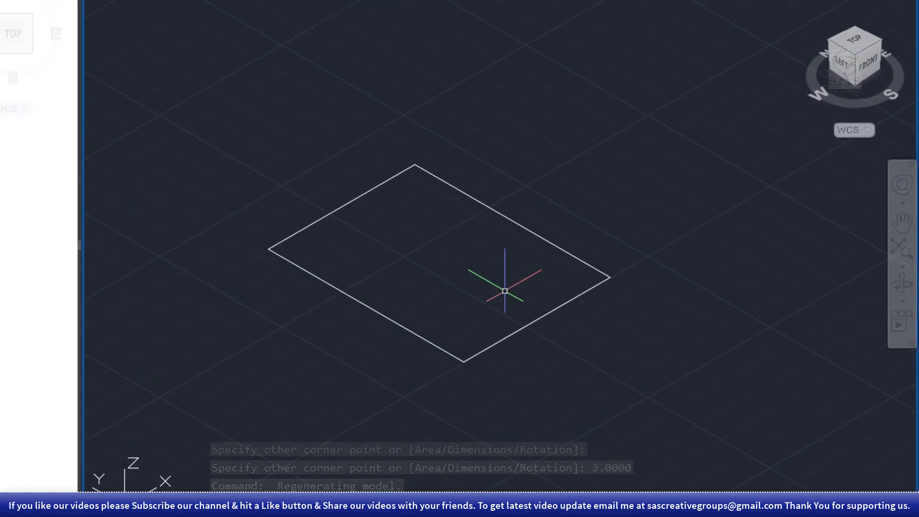
pyautogui.write('ext')
pyautogui.press('Return')
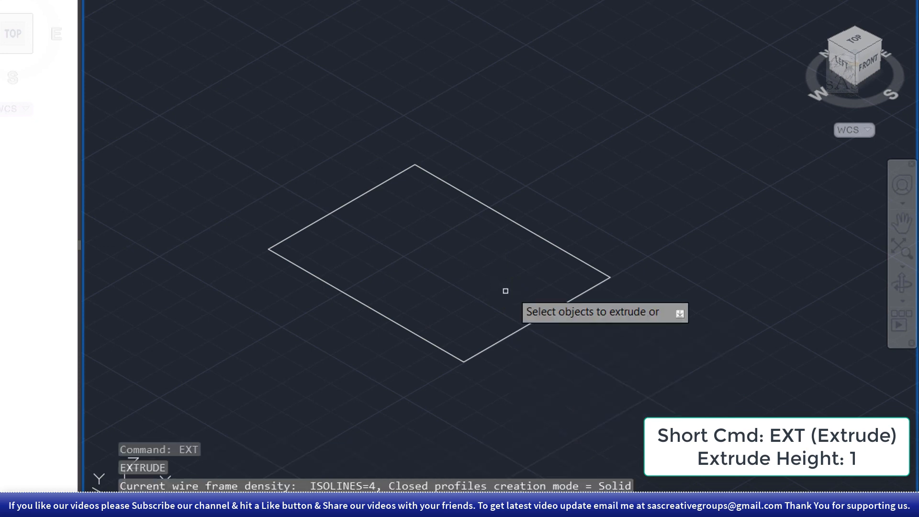
pyautogui.click(553, 311)
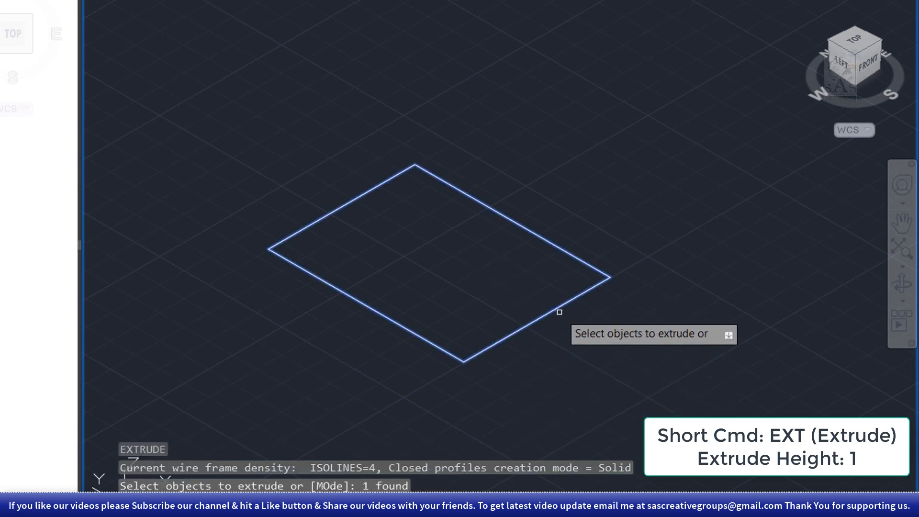
pyautogui.rightClick(588, 302)
pyautogui.click(604, 314)
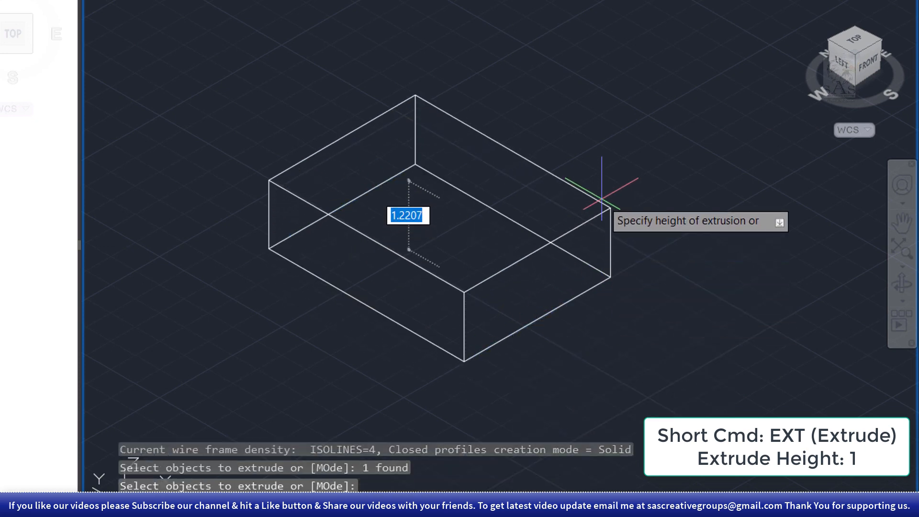
pyautogui.press('Return')
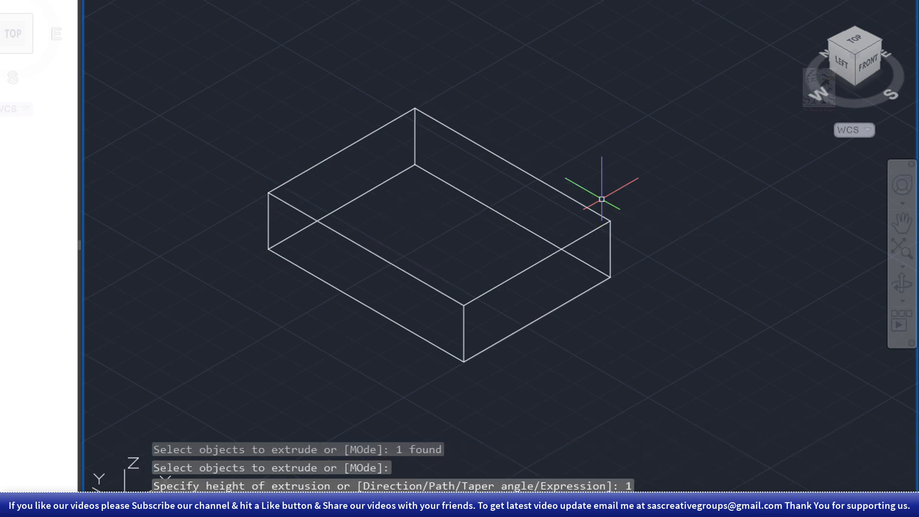
# Change the viewport's visual style to Shaded.
pyautogui.moveTo(440, 330); pyautogui.dragTo(492, 304, button='middle')
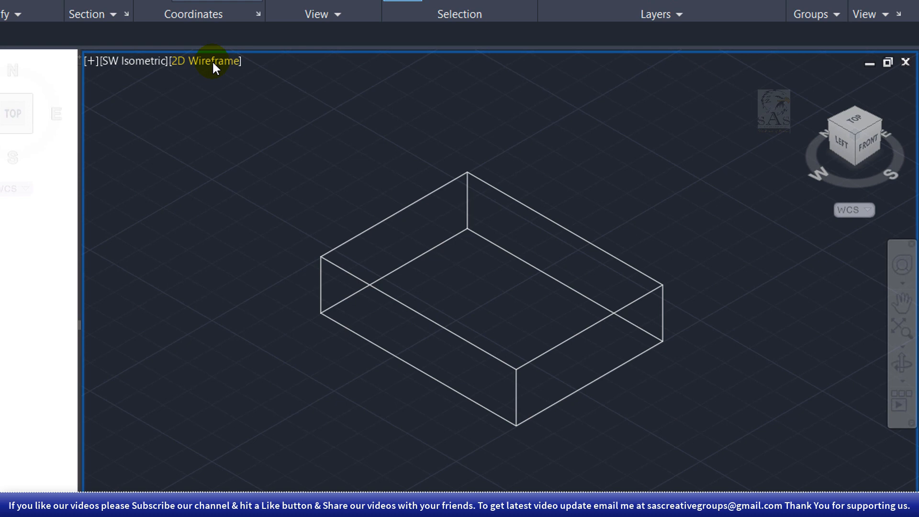
pyautogui.click(212, 61)
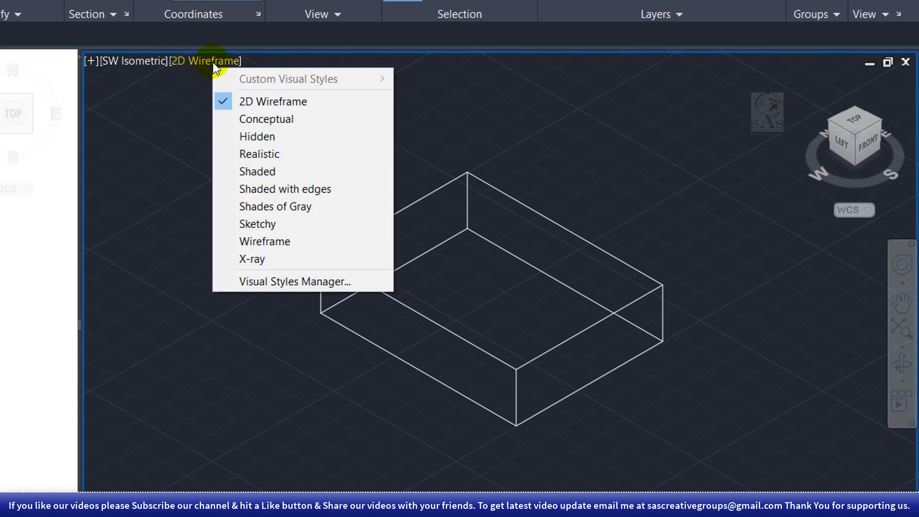
pyautogui.click(298, 173)
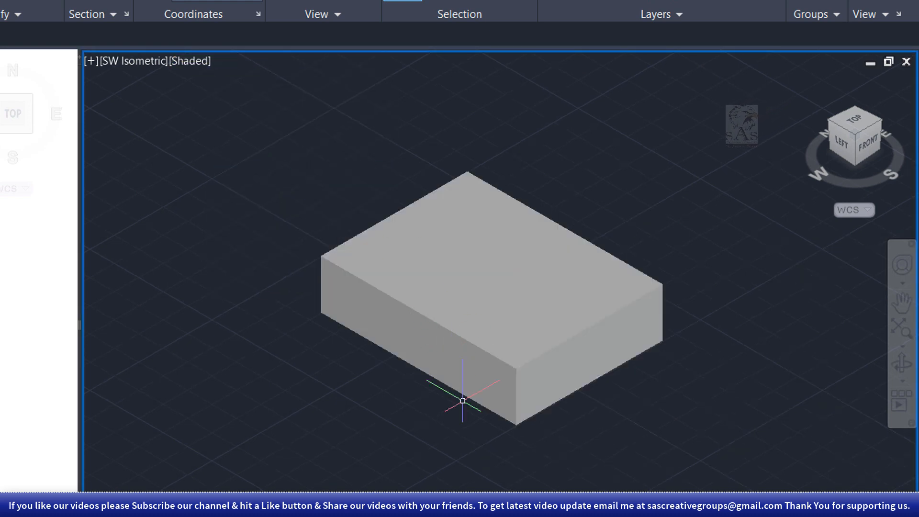
# Draw a 1 by 0.3 rectangle in the free space beside the base block.
pyautogui.moveTo(462, 417); pyautogui.dragTo(526, 409, button='middle')
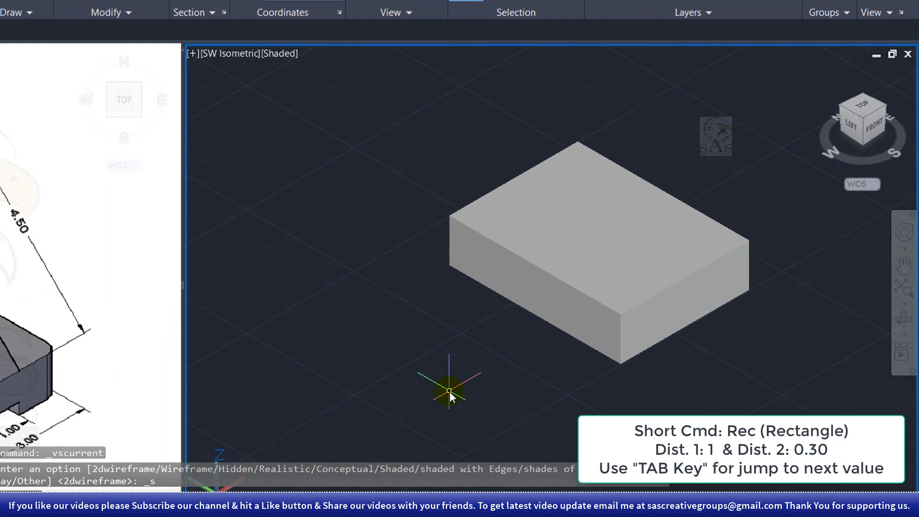
pyautogui.press('Return')
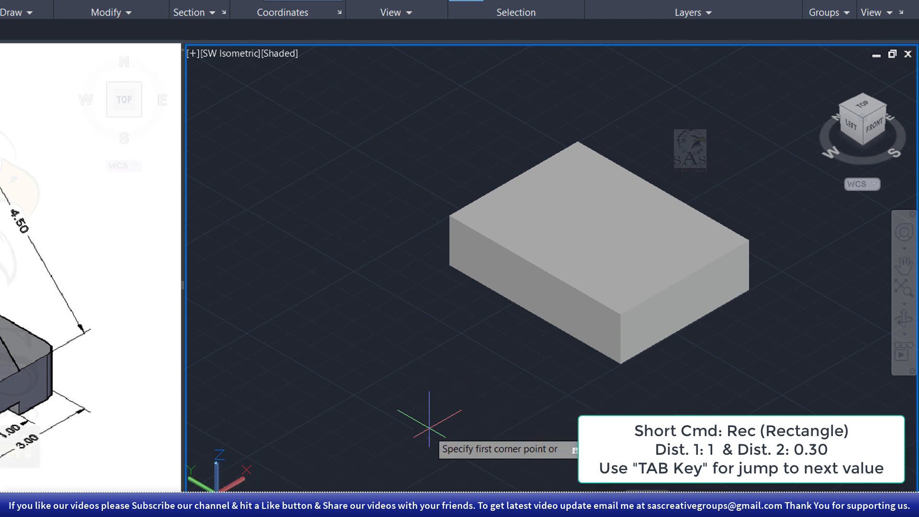
pyautogui.click(426, 432)
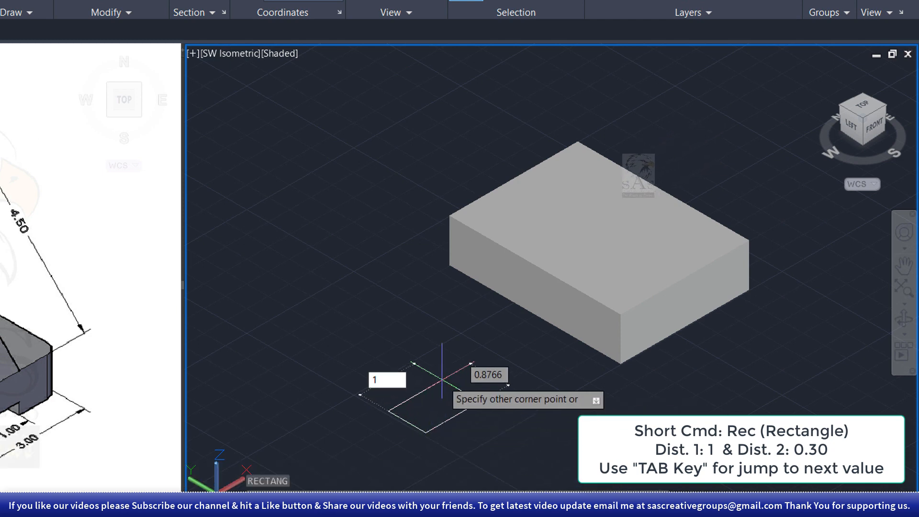
pyautogui.write('1')
pyautogui.press('Tab')
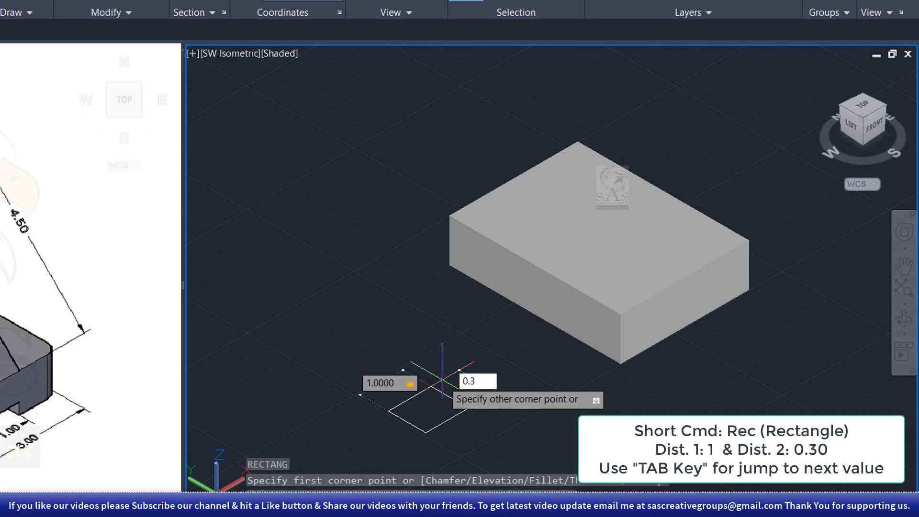
pyautogui.press('Return')
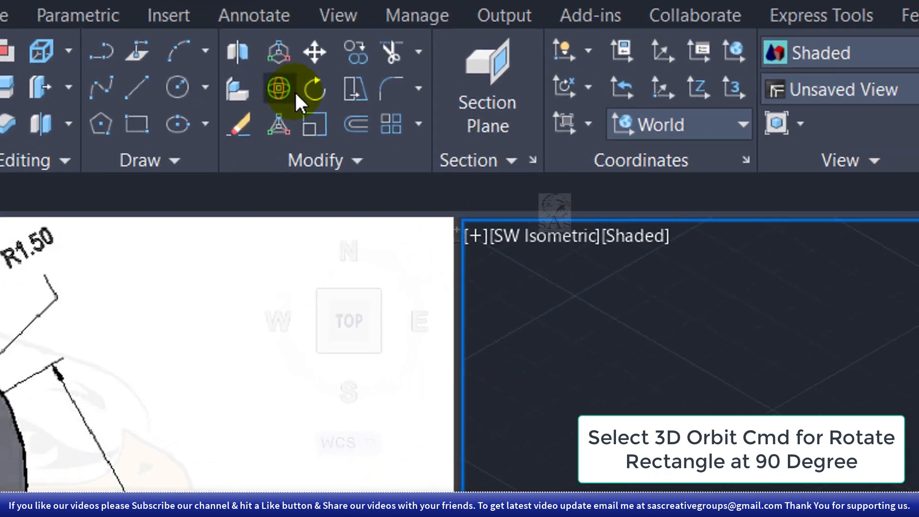
# Rotate the small rectangle 90 degrees in 3D about the X axis through the midpoint of its long edge.
pyautogui.click(295, 49)
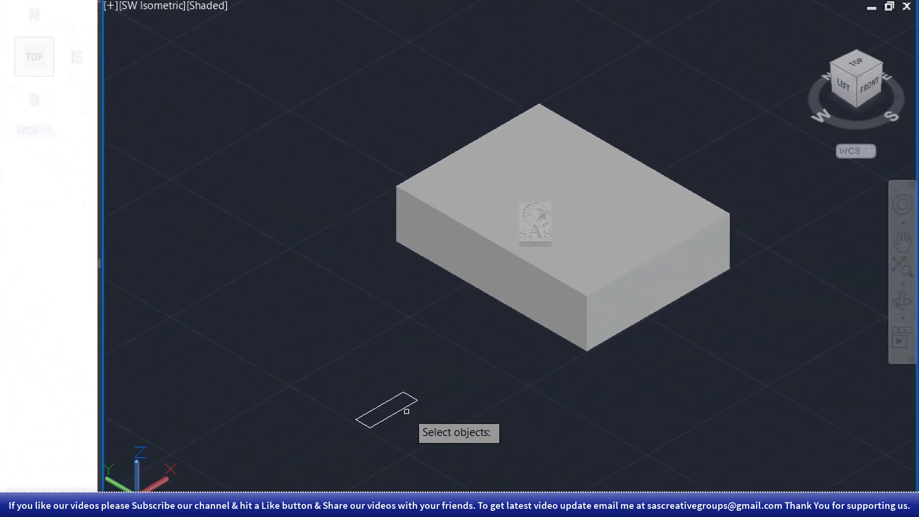
pyautogui.click(409, 405)
pyautogui.press('Return')
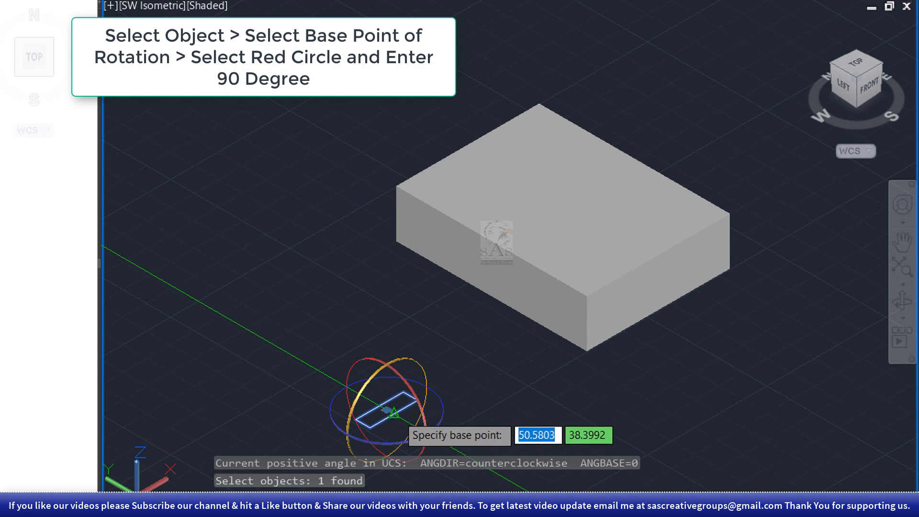
pyautogui.click(393, 413)
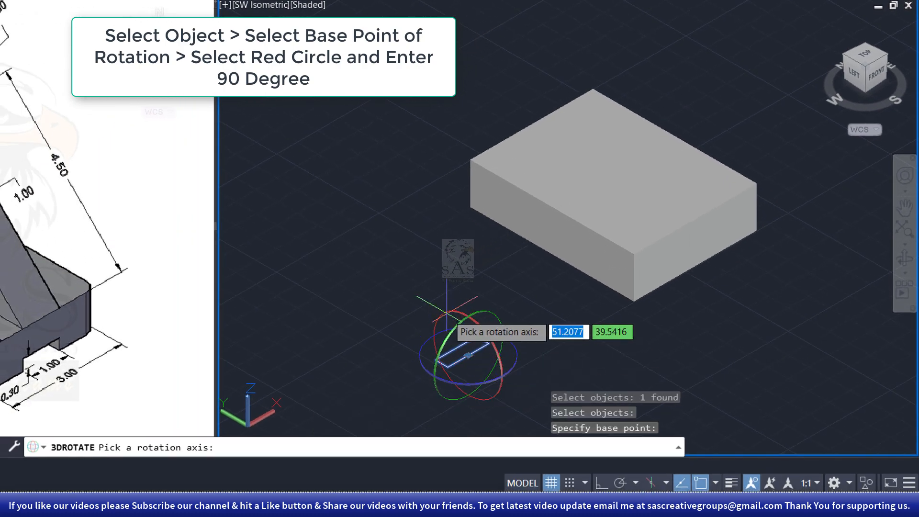
pyautogui.click(441, 316)
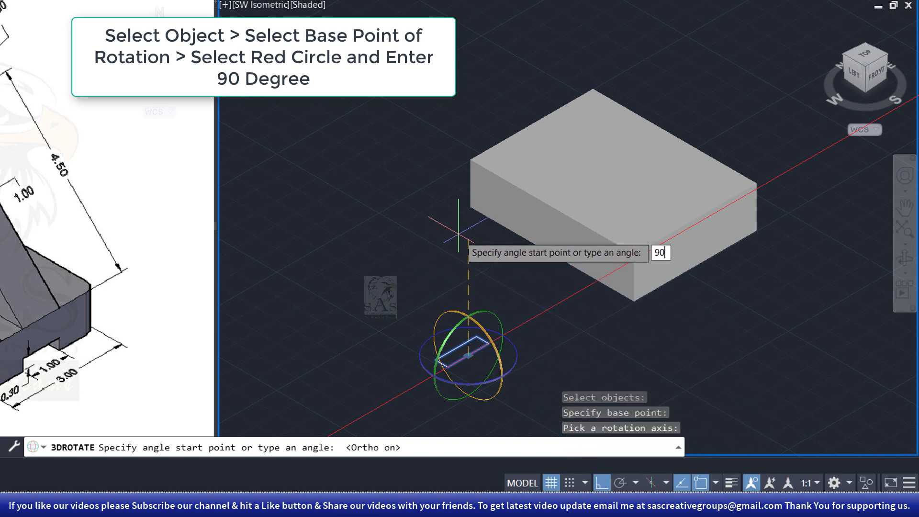
pyautogui.press('Return')
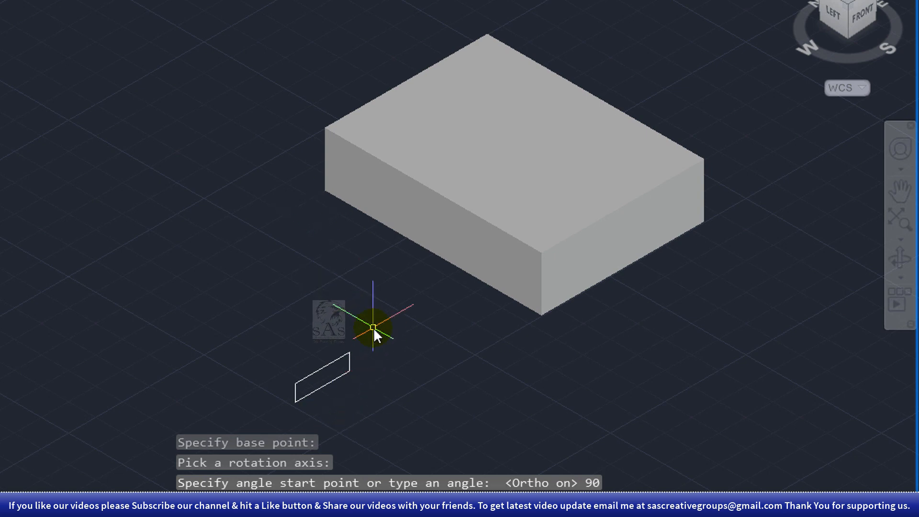
# Move the upright rectangle by its lower edge's midpoint onto the midpoint of the block's front bottom edge.
pyautogui.write('M')
pyautogui.press('Return')
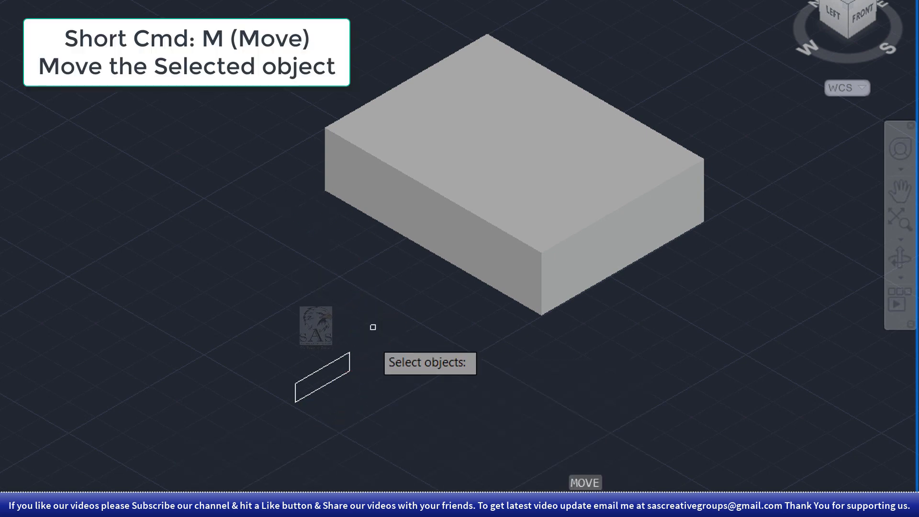
pyautogui.click(342, 378)
pyautogui.press('Return')
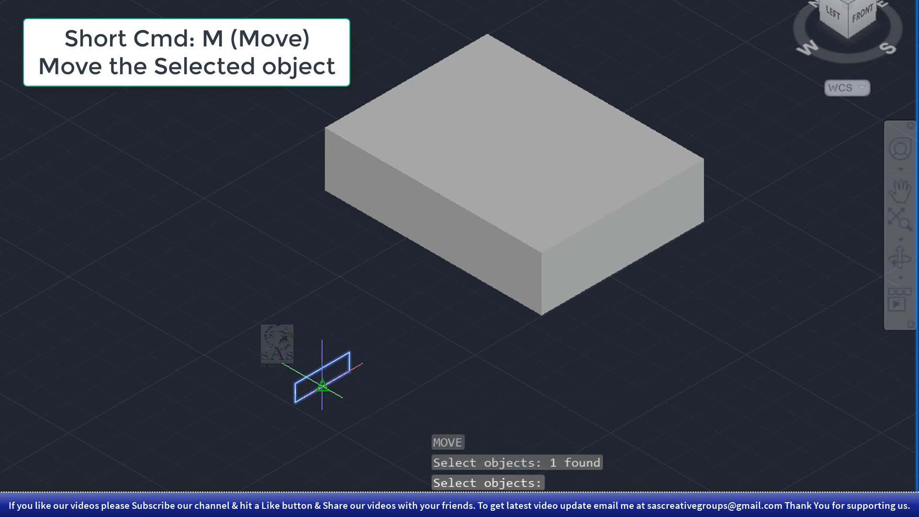
pyautogui.click(323, 385)
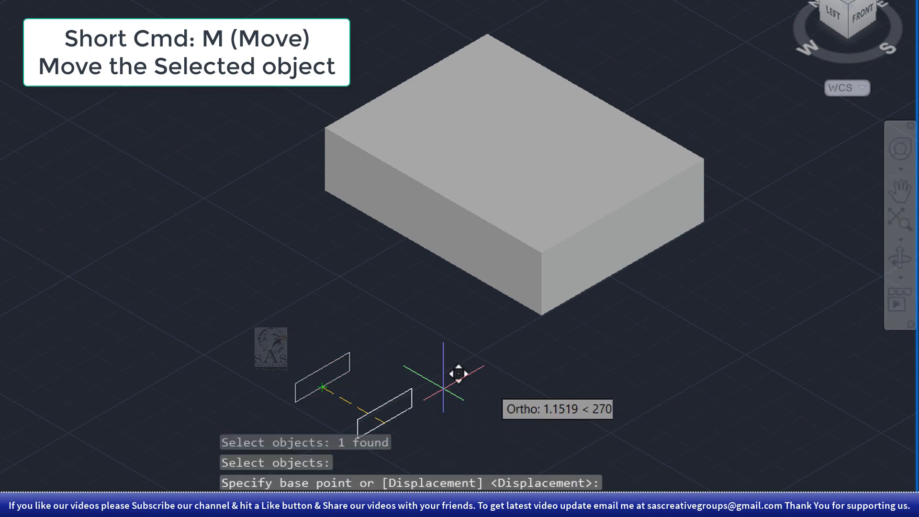
pyautogui.click(637, 253)
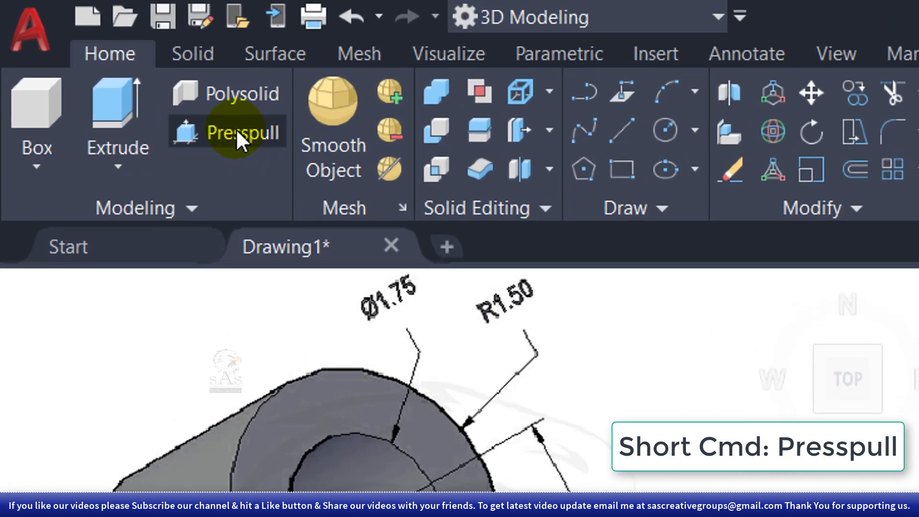
# Presspull the small rectangle's area back through the whole block to cut the slot, and delete the leftover rectangle outline.
pyautogui.click(236, 130)
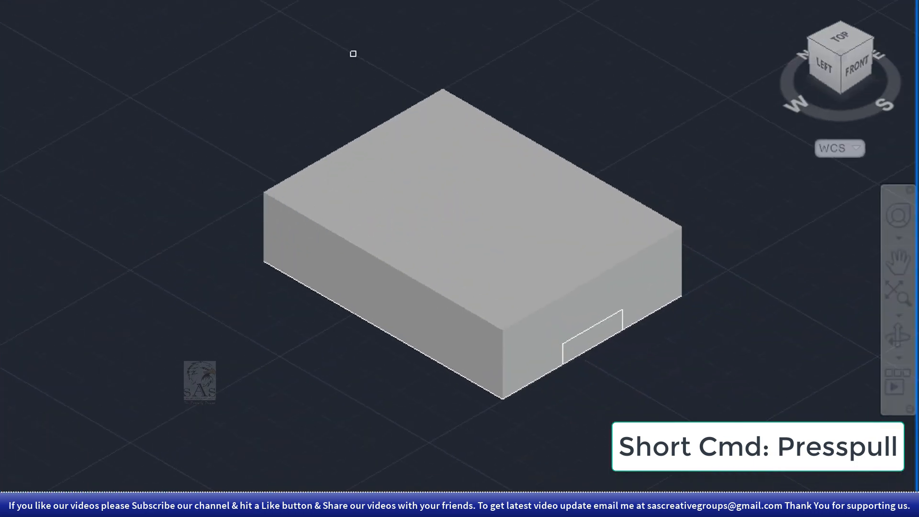
pyautogui.click(597, 330)
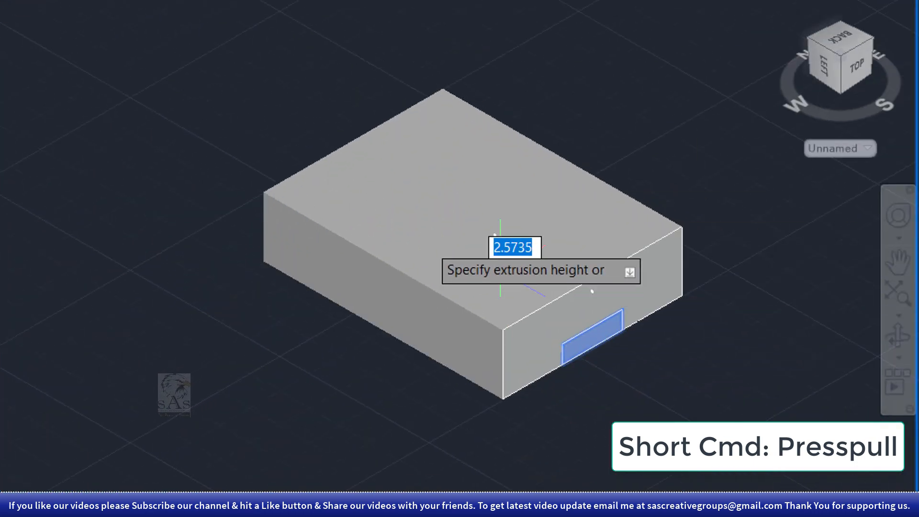
pyautogui.click(228, 87)
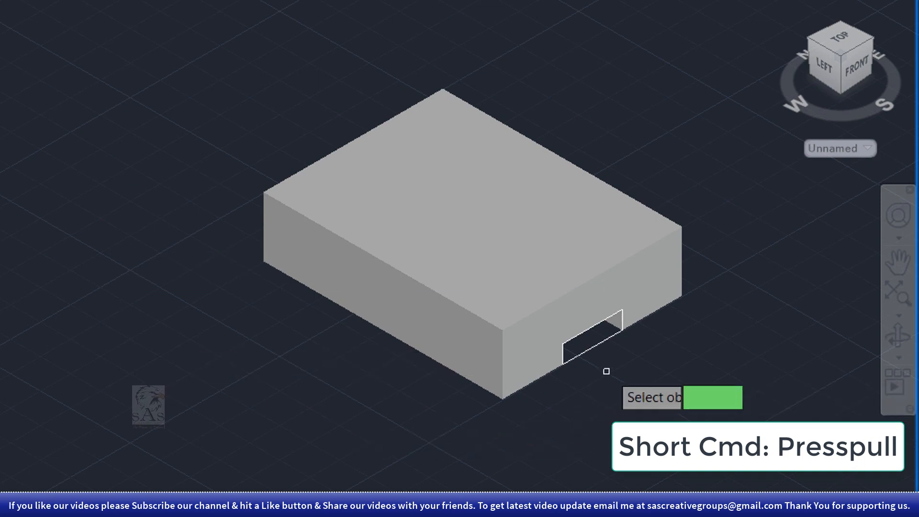
pyautogui.click(625, 366)
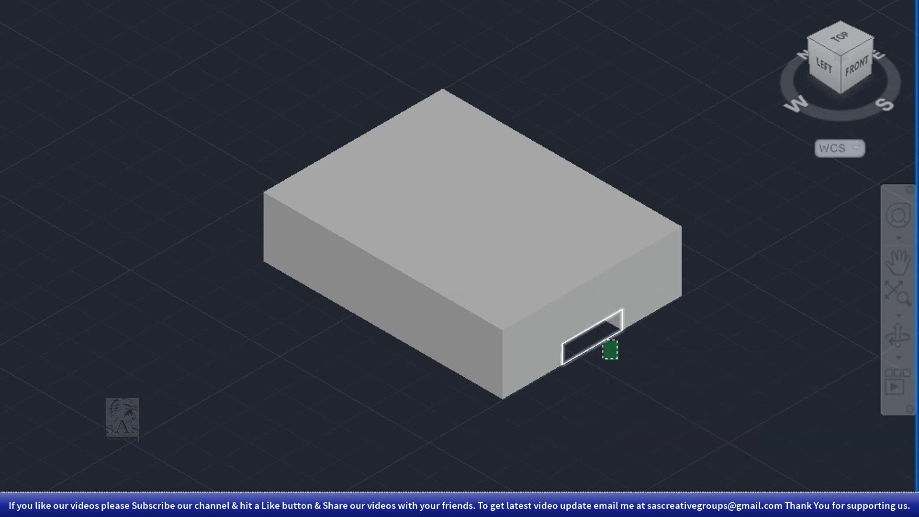
pyautogui.click(603, 340)
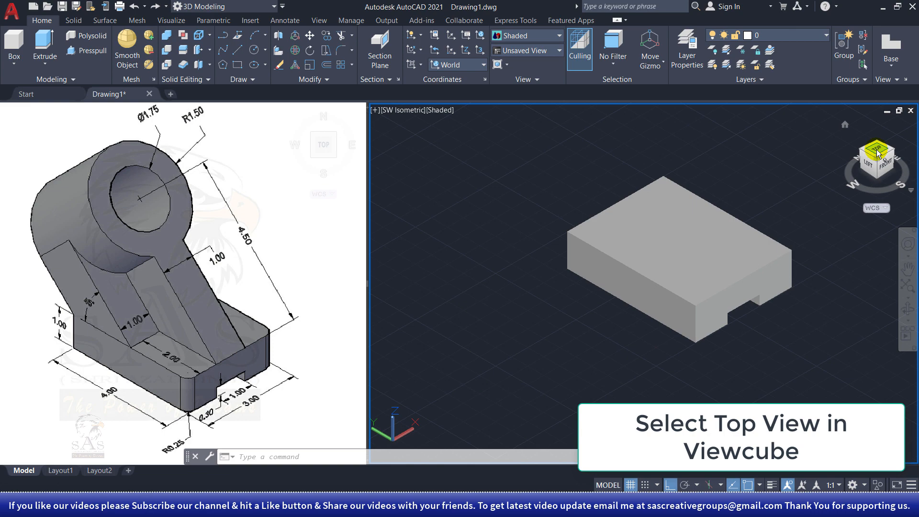
# Switch to the top view and draw a 3 by 4.5 upright rectangle in empty space.
pyautogui.click(877, 152)
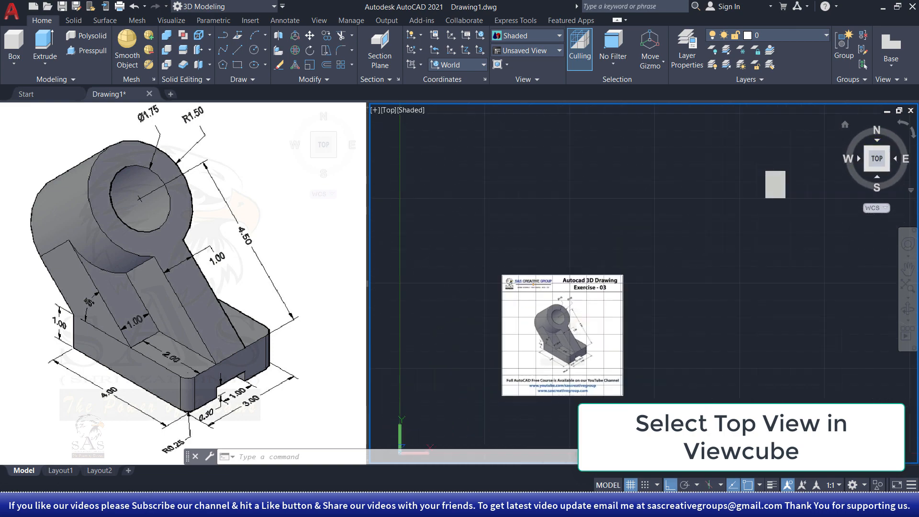
pyautogui.moveTo(814, 178); pyautogui.dragTo(612, 267, button='middle')
pyautogui.press('Escape')
pyautogui.press('Escape')
pyautogui.press('Escape')
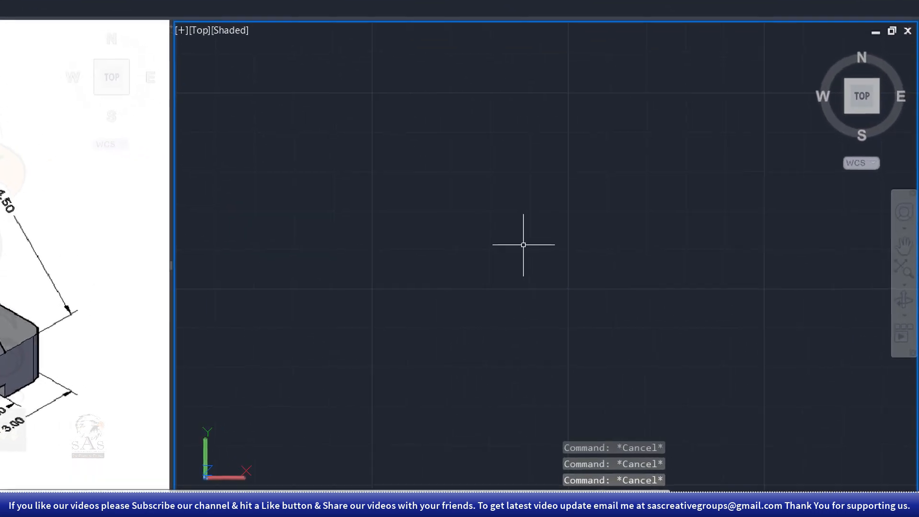
pyautogui.write('rec')
pyautogui.press('Return')
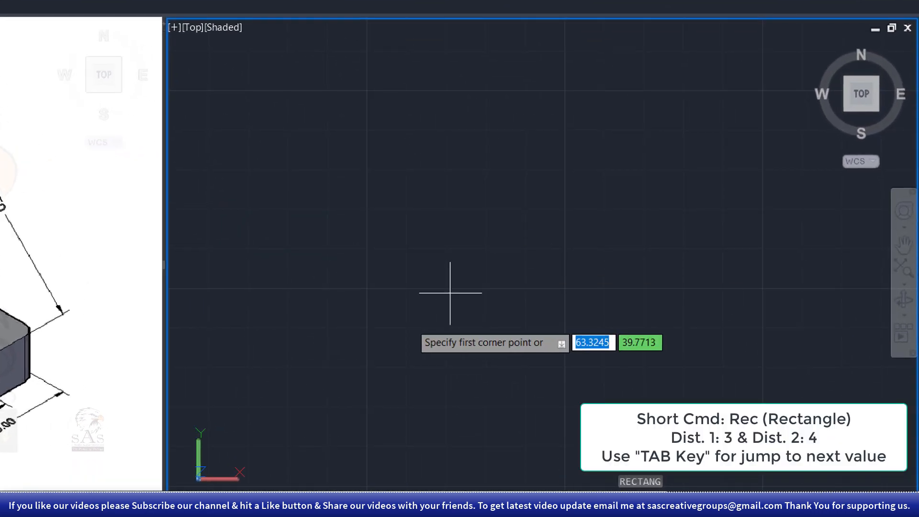
pyautogui.click(346, 385)
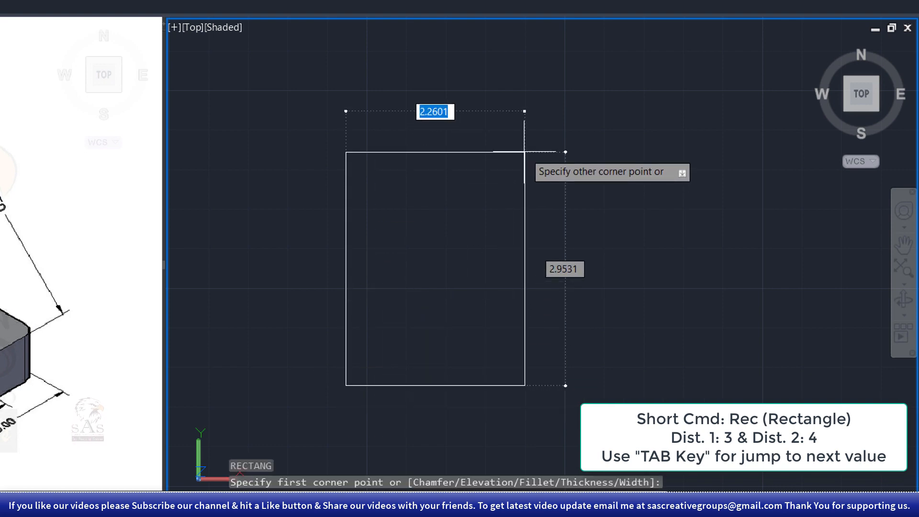
pyautogui.press('Tab')
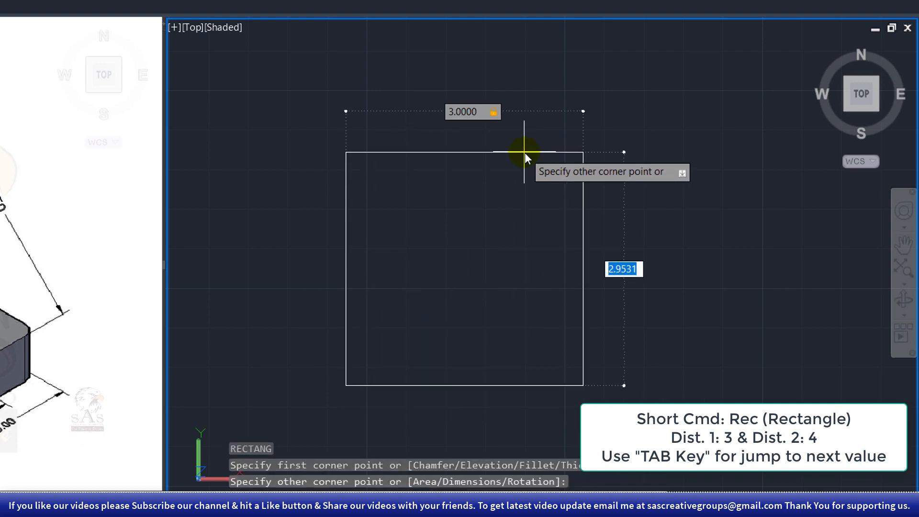
pyautogui.press('Tab')
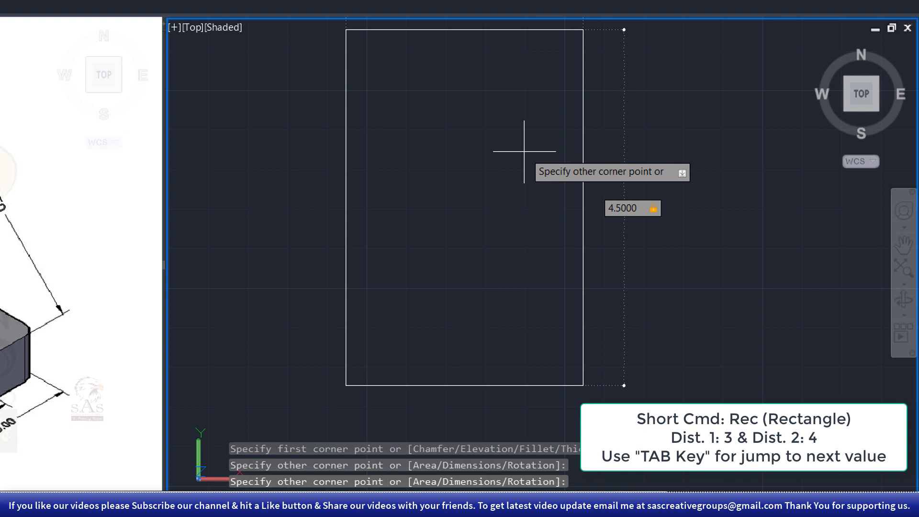
pyautogui.press('Return')
pyautogui.scroll(-4, 524, 149)
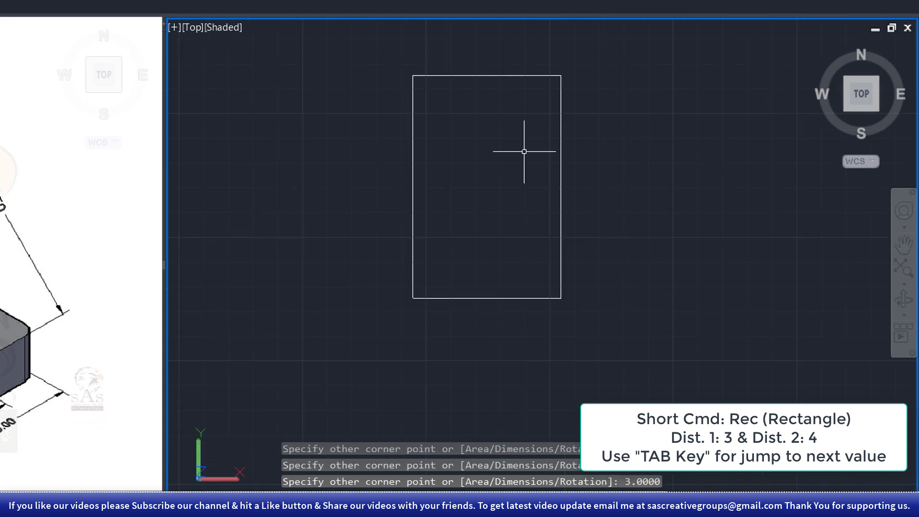
# Draw a circle of radius 1.5 centred on the midpoint of the rectangle's top edge.
pyautogui.scroll(2, 520, 147)
pyautogui.moveTo(521, 148); pyautogui.dragTo(494, 246, button='middle')
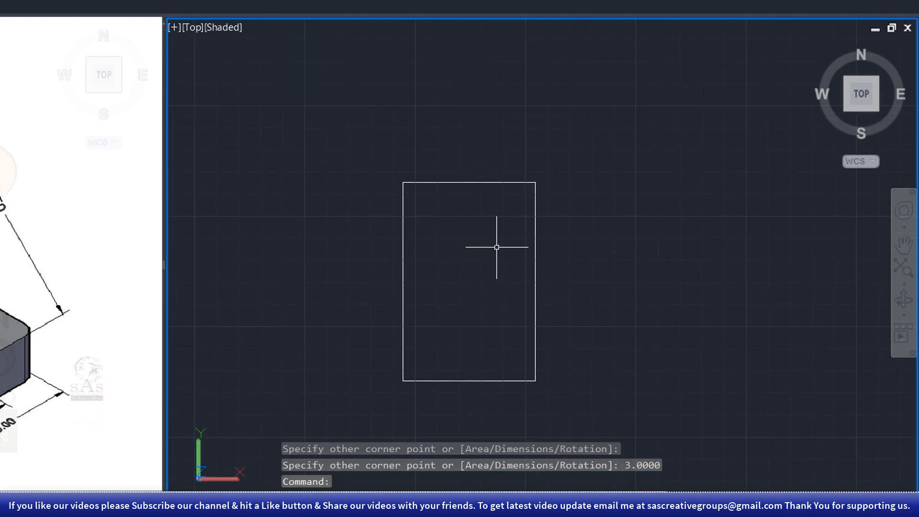
pyautogui.write('c')
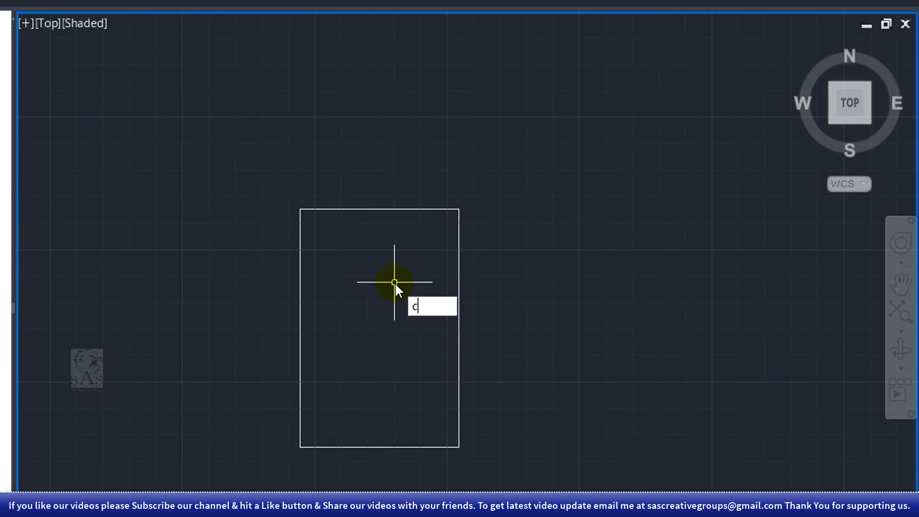
pyautogui.press('Return')
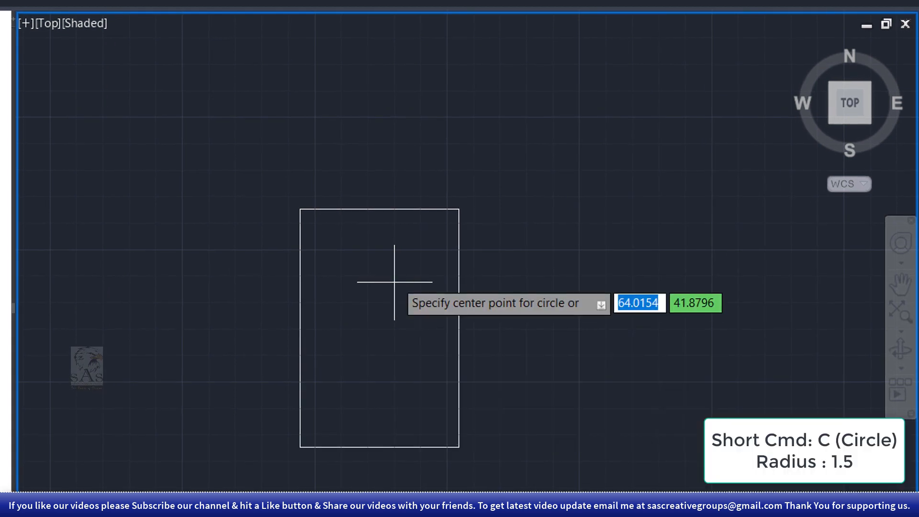
pyautogui.click(380, 208)
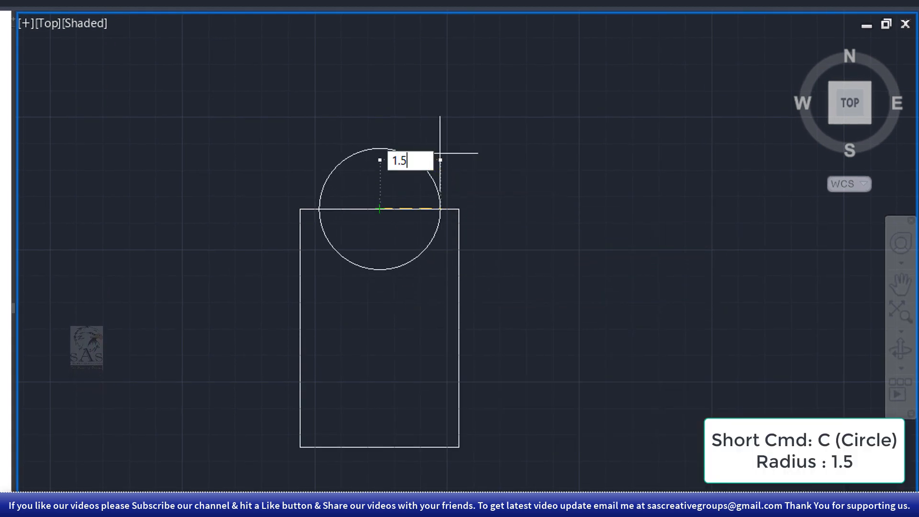
# Draw a concentric circle of diameter 1.75 inside the larger circle.
pyautogui.write('c')
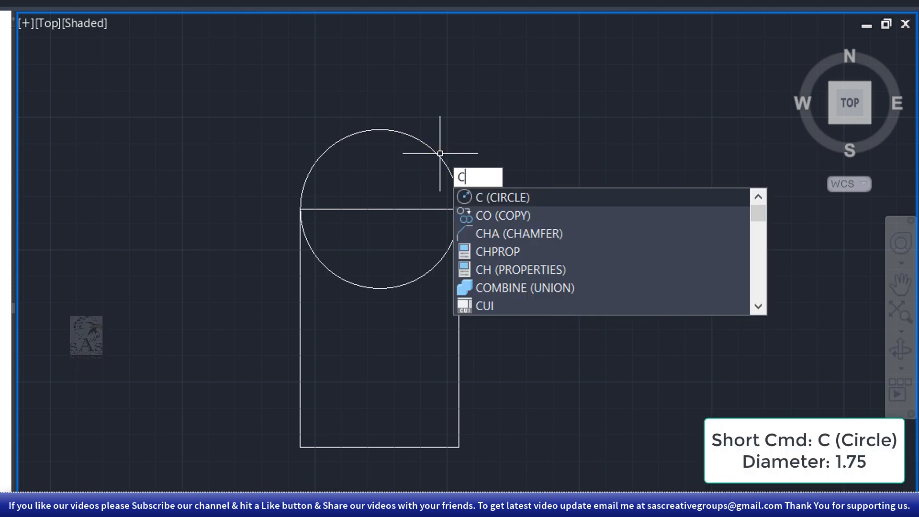
pyautogui.press('Return')
pyautogui.click(380, 208)
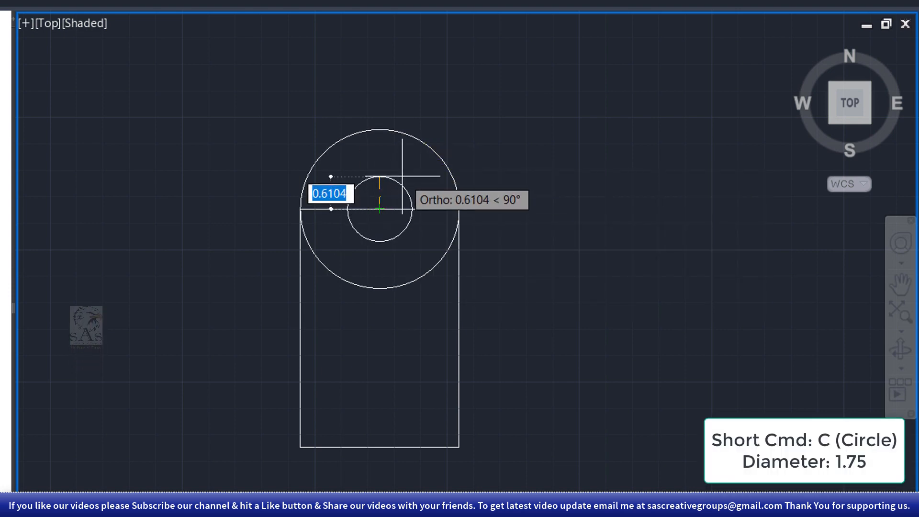
pyautogui.write('d')
pyautogui.press('Return')
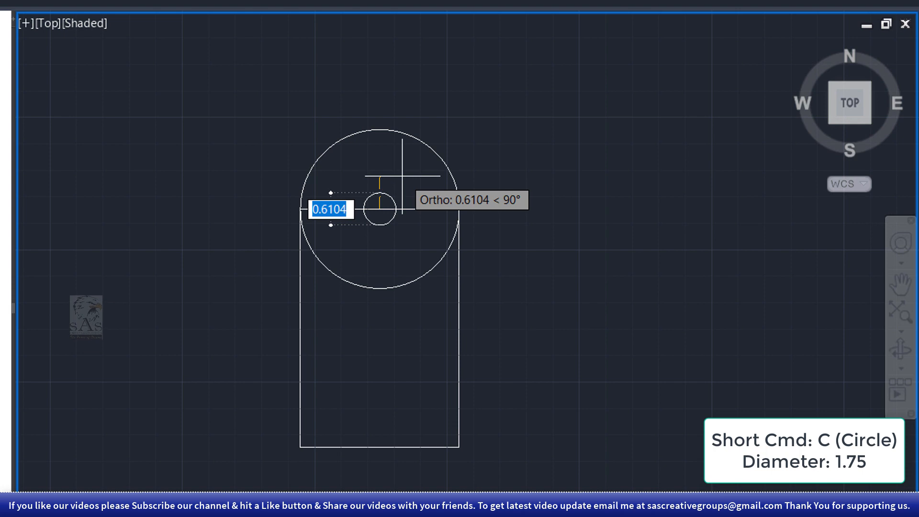
pyautogui.press('Return')
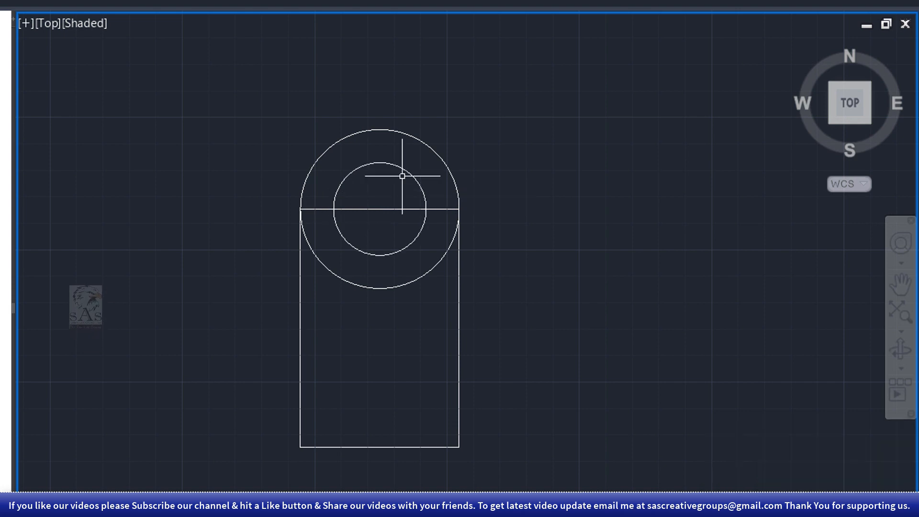
# Explode the 3 by 4.5 rectangle into separate lines.
pyautogui.click(373, 359)
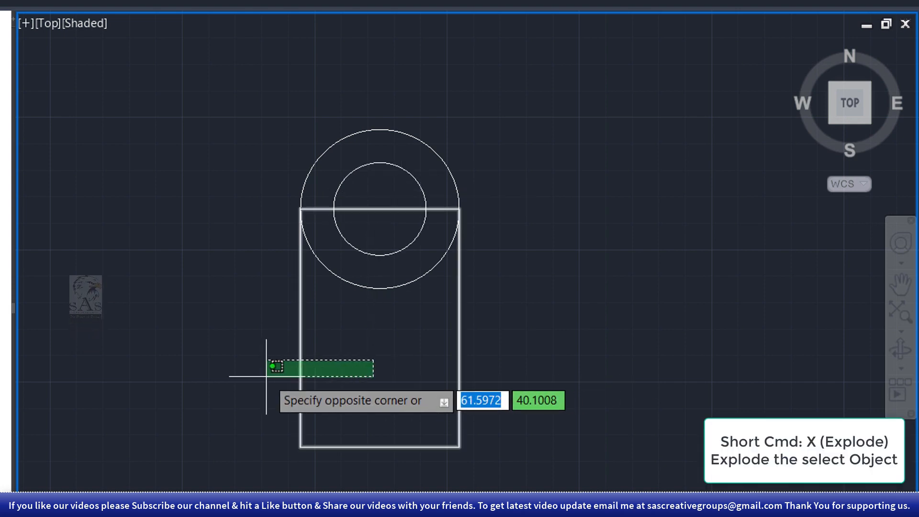
pyautogui.click(266, 369)
pyautogui.write('x')
pyautogui.press('Return')
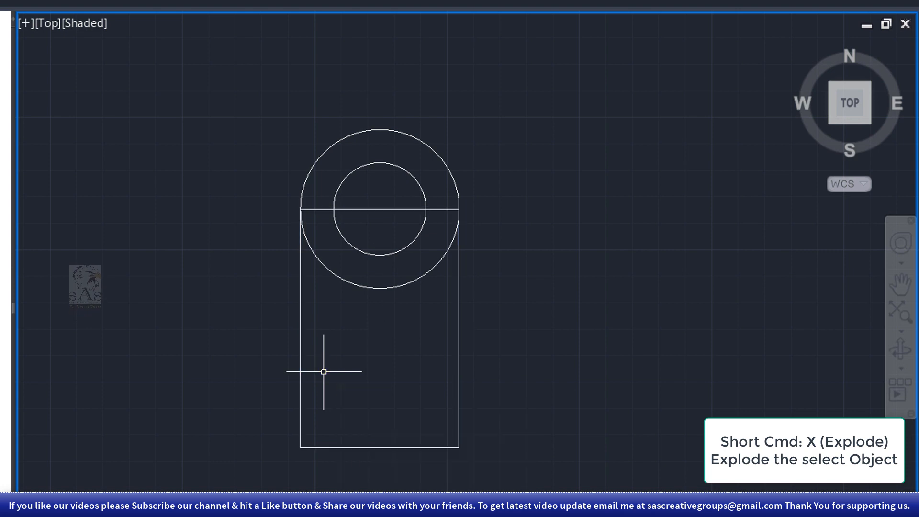
# Offset both long vertical sides of the exploded rectangle inward by 1.
pyautogui.write('o')
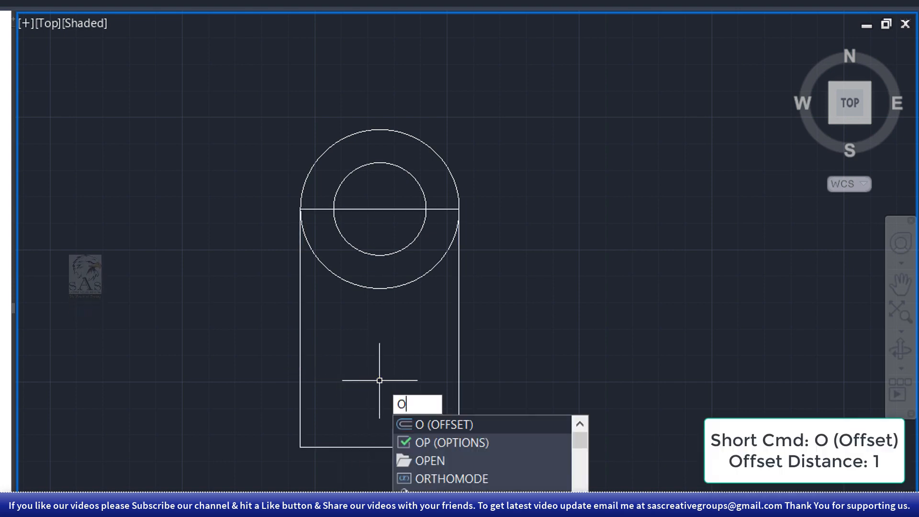
pyautogui.press('Return')
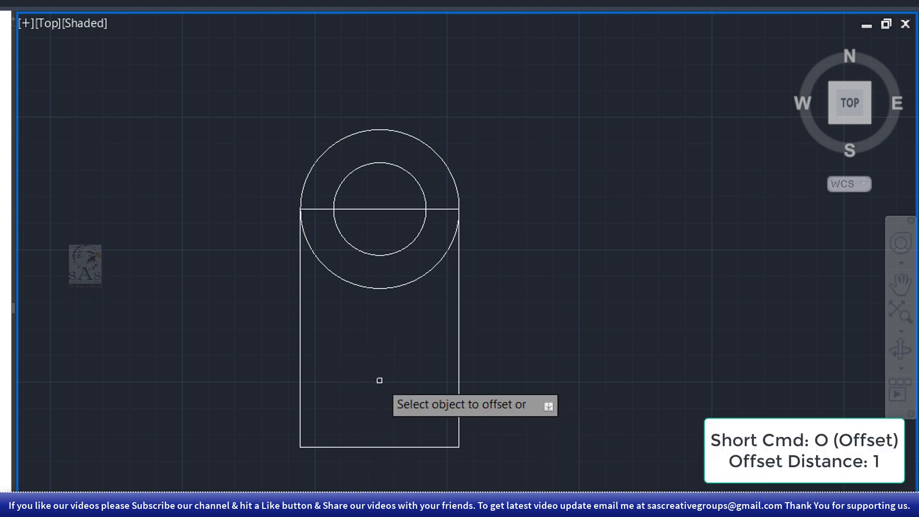
pyautogui.click(300, 414)
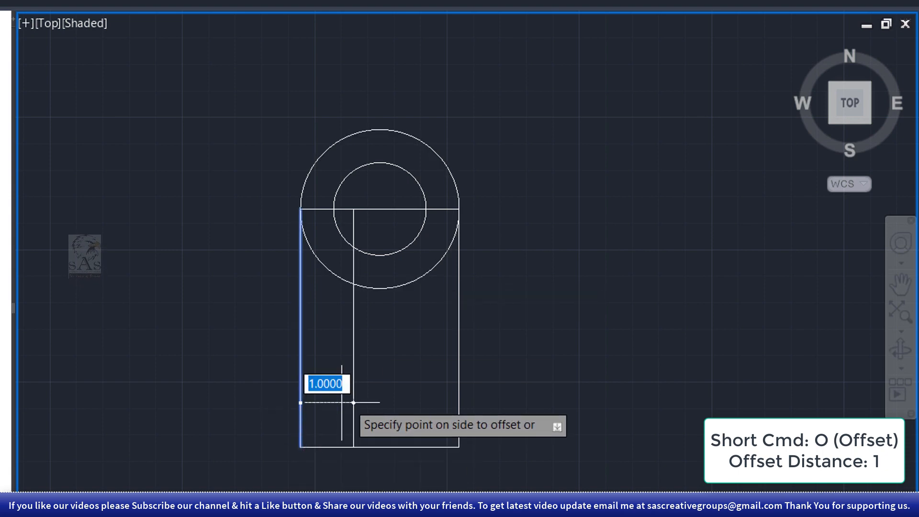
pyautogui.click(355, 402)
pyautogui.click(460, 394)
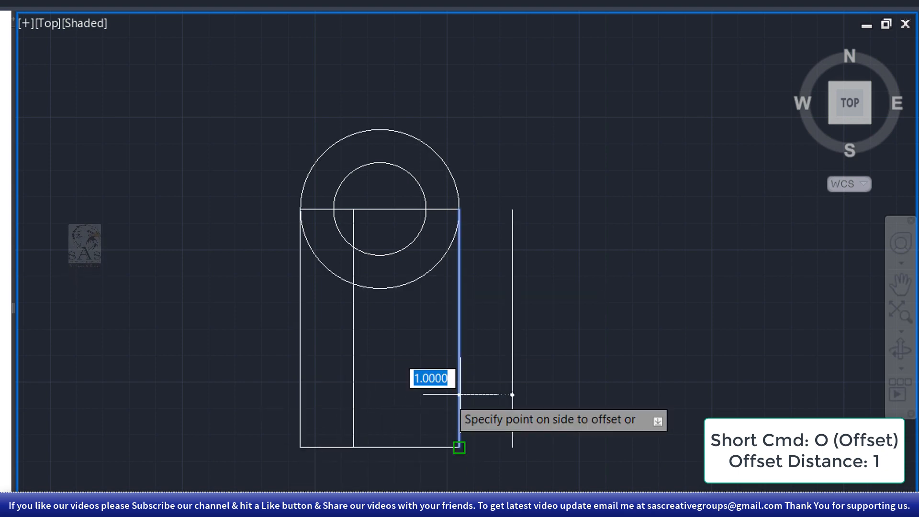
pyautogui.click(431, 398)
pyautogui.rightClick(587, 363)
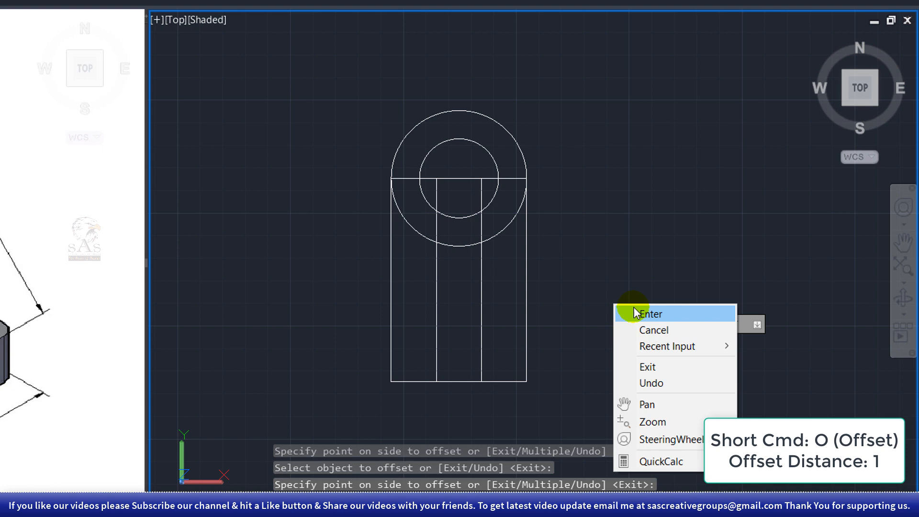
pyautogui.click(650, 314)
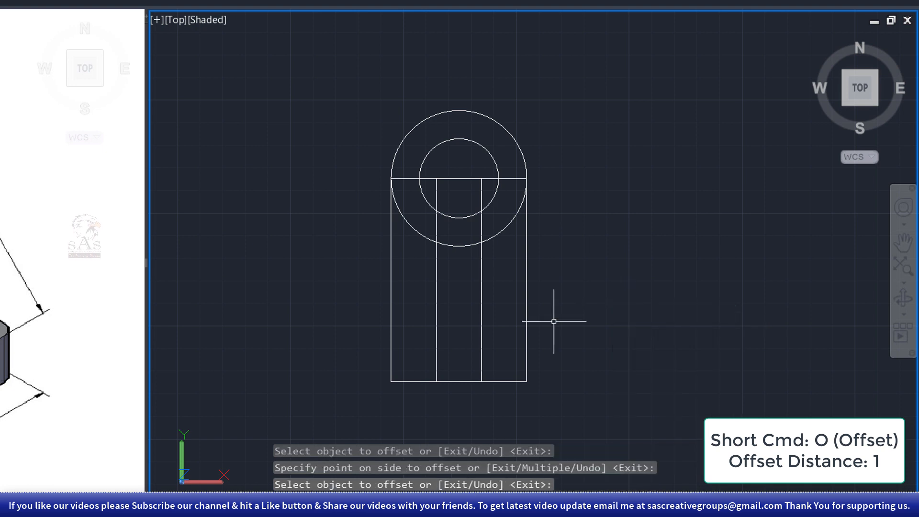
# Trim the bottom edge between the two inner vertical lines, and those lines' portions between the two circles.
pyautogui.press('Return')
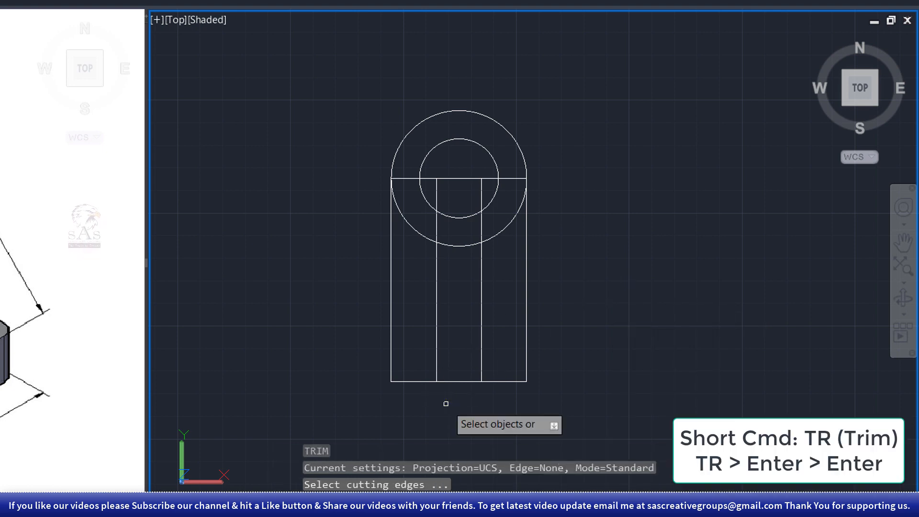
pyautogui.press('Return')
pyautogui.click(470, 371)
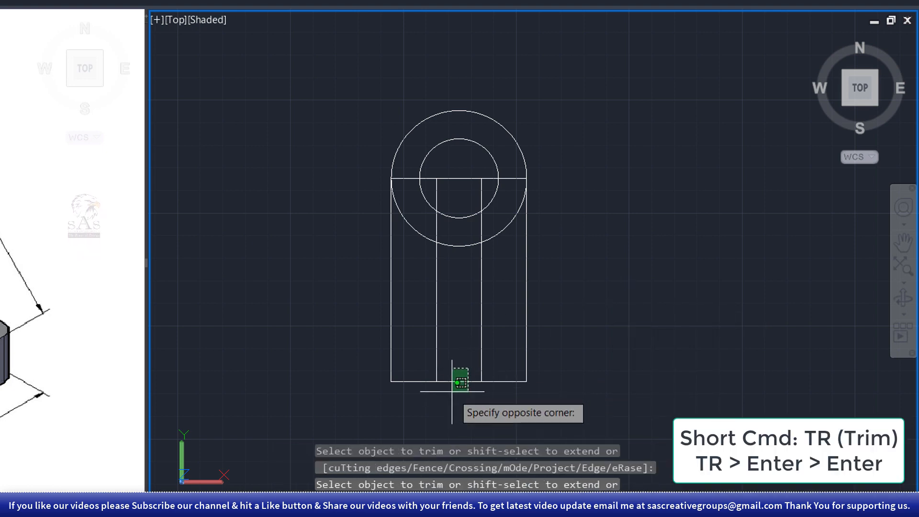
pyautogui.click(453, 392)
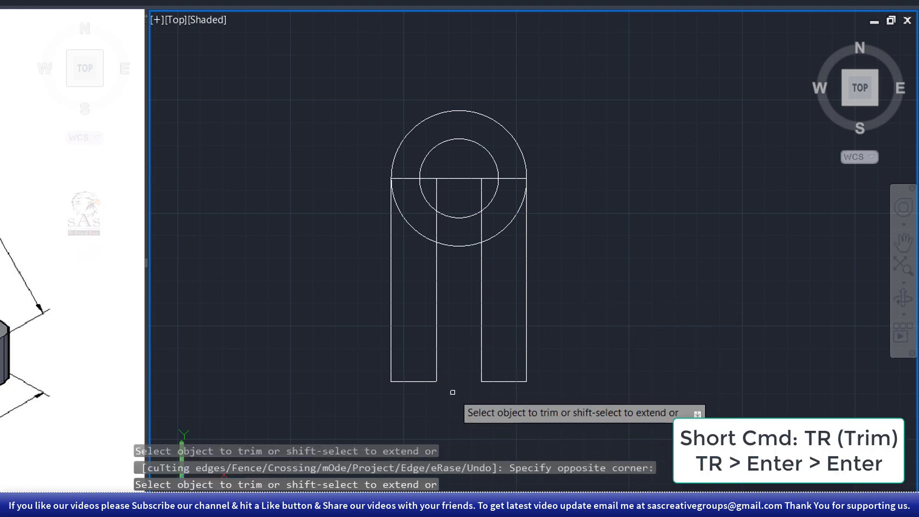
pyautogui.click(493, 220)
pyautogui.click(434, 232)
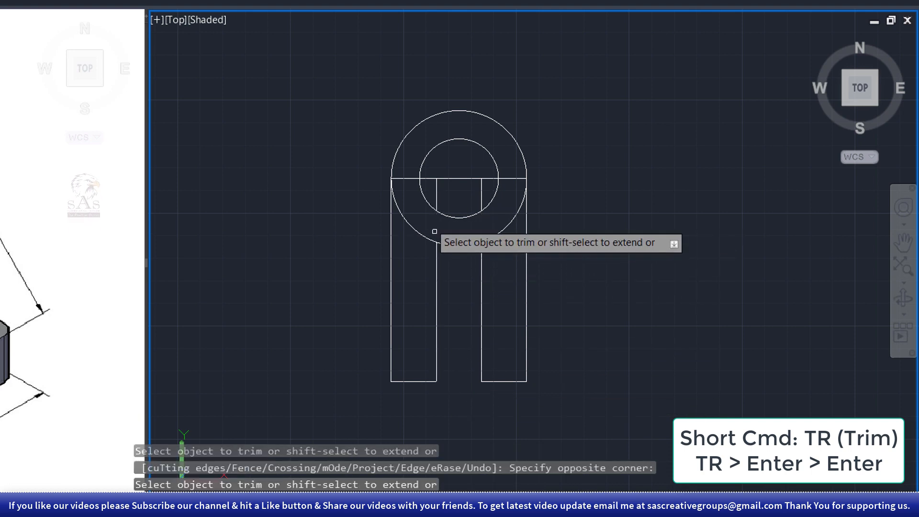
# Trim the horizontal line's ends between the two circles and the outer circle's lower arc between the inner vertical lines.
pyautogui.click(411, 170)
pyautogui.click(402, 191)
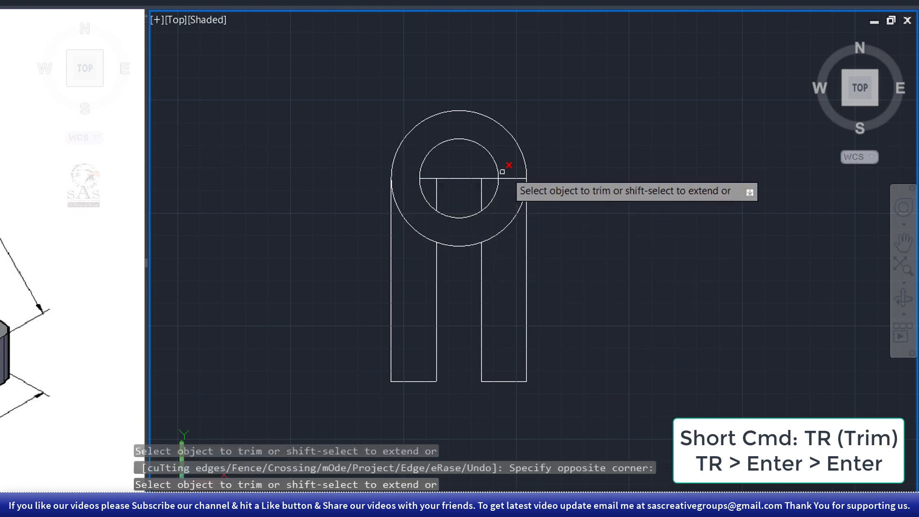
pyautogui.moveTo(509, 168); pyautogui.dragTo(507, 193)
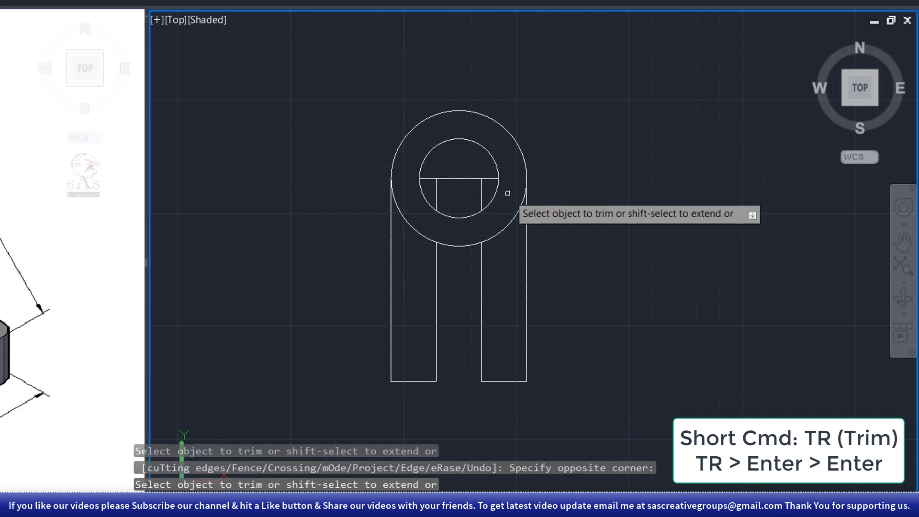
pyautogui.click(463, 239)
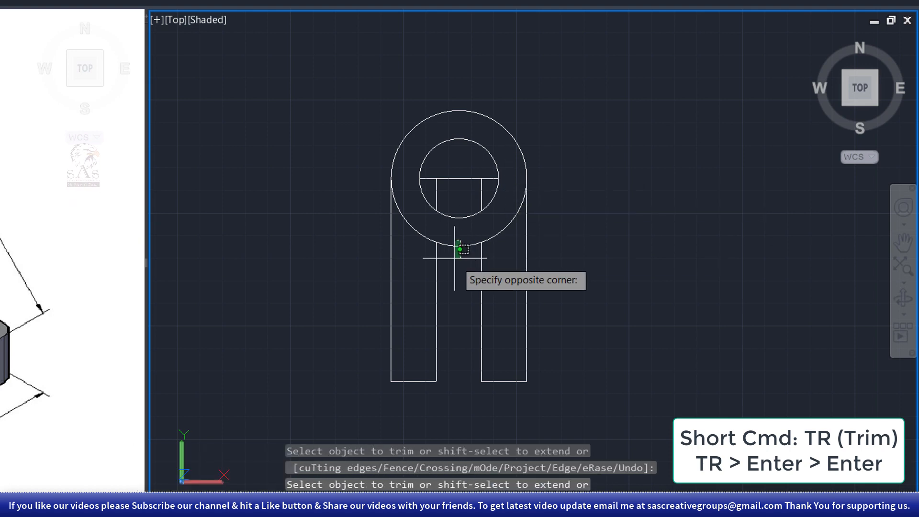
pyautogui.click(452, 256)
pyautogui.rightClick(469, 238)
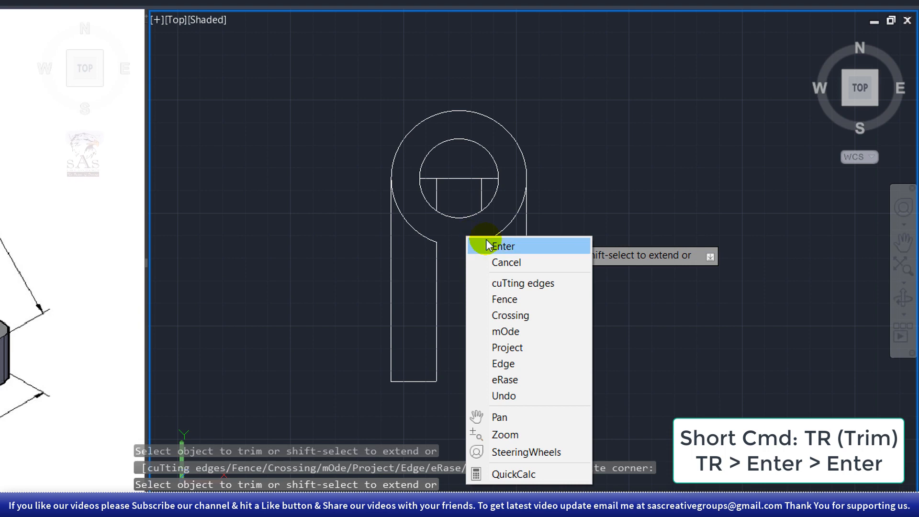
pyautogui.click(487, 246)
# Delete the leftover horizontal and vertical line segments inside the small circle.
pyautogui.click(488, 173)
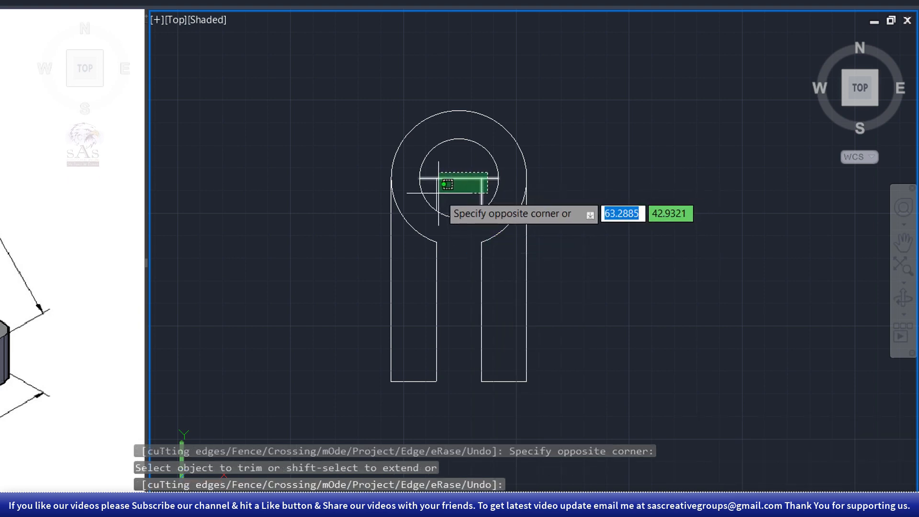
pyautogui.click(450, 192)
pyautogui.press('Delete')
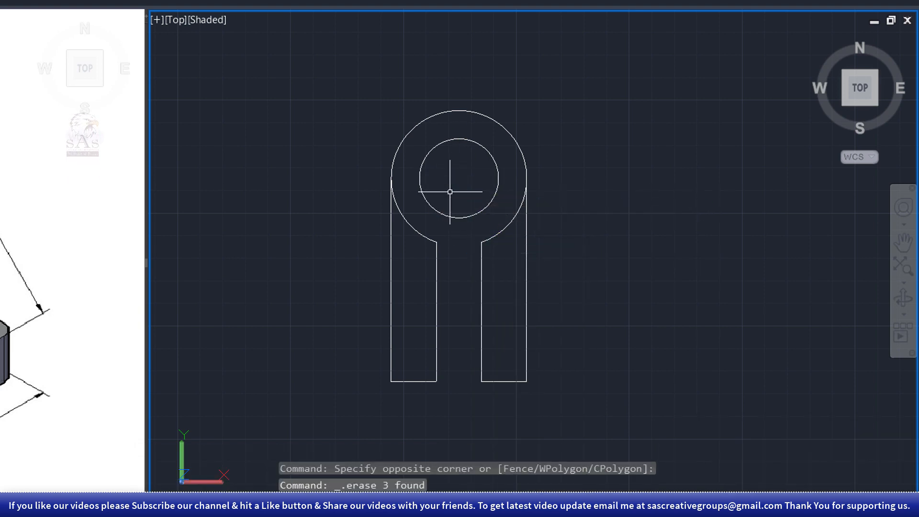
# Draw a line closing the open bottom end between the two inner vertical lines.
pyautogui.write('L')
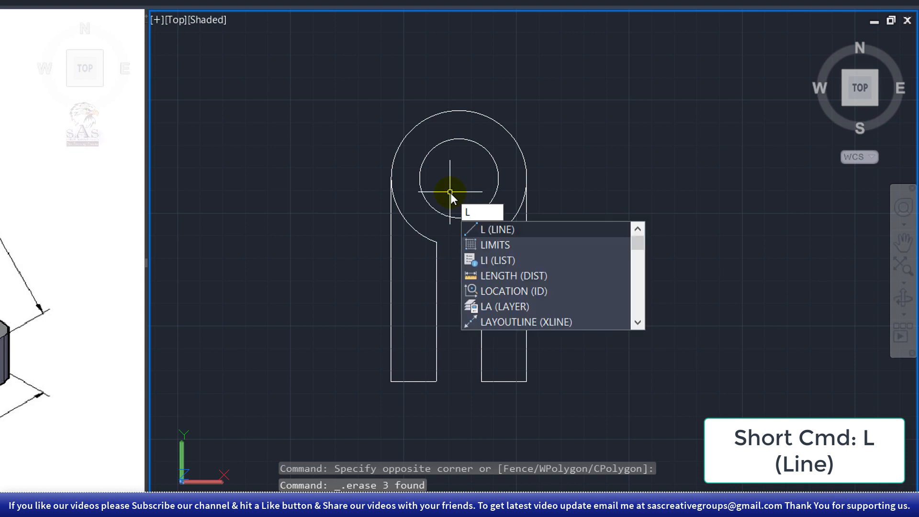
pyautogui.press('Return')
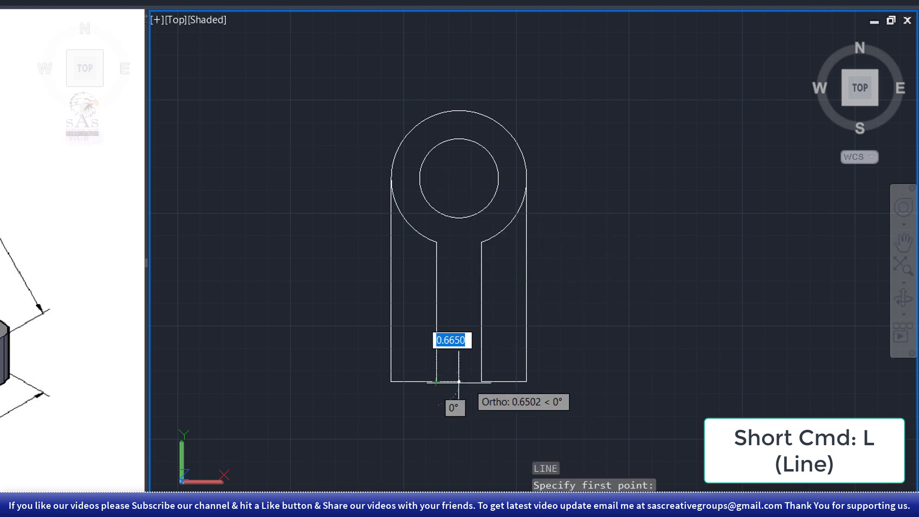
pyautogui.click(481, 382)
pyautogui.rightClick(487, 345)
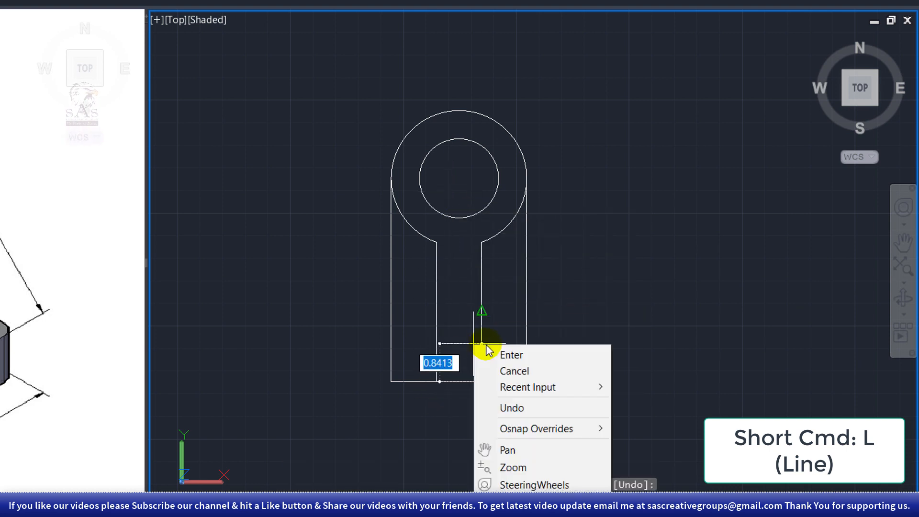
pyautogui.click(510, 355)
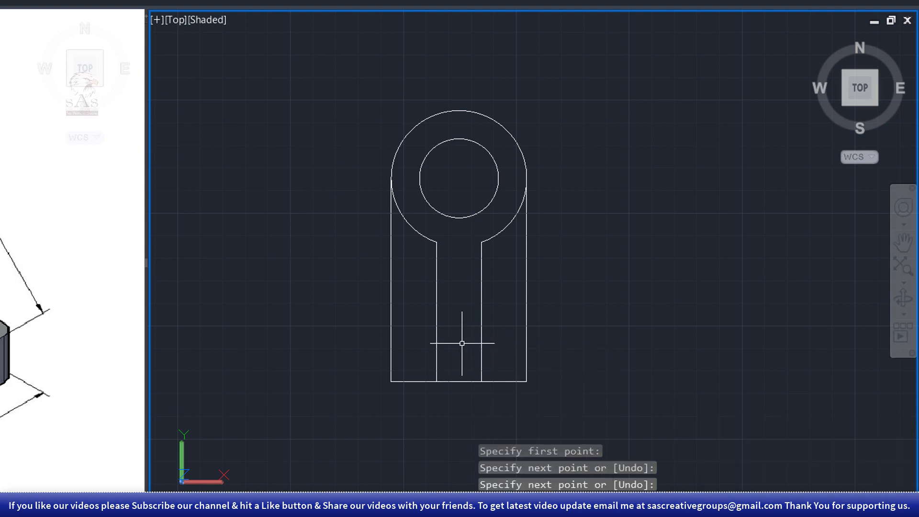
# Join the new bottom line, the two inner vertical lines and the outer arc into one polyline.
pyautogui.write('j')
pyautogui.press('Return')
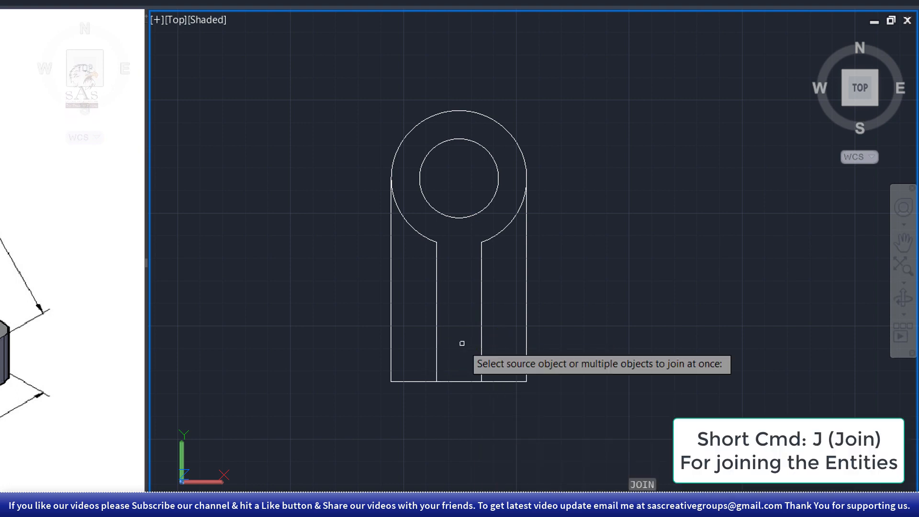
pyautogui.click(465, 380)
pyautogui.click(491, 328)
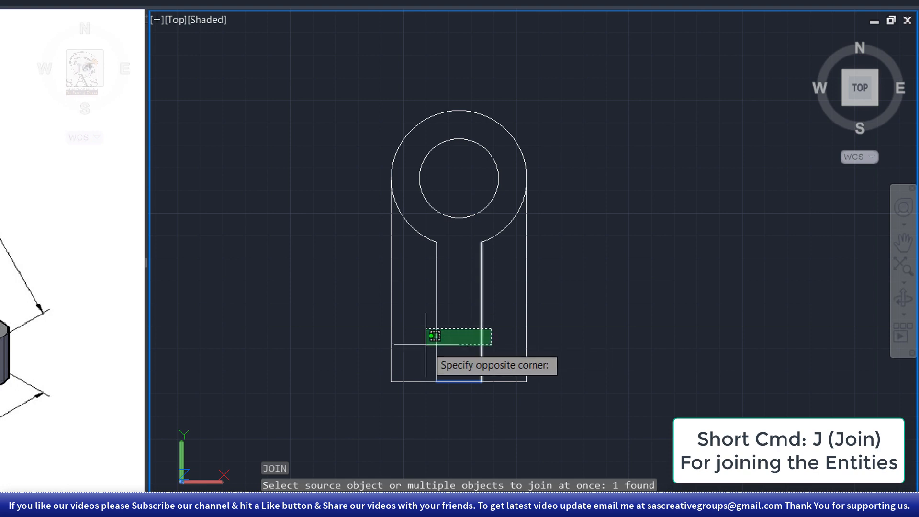
pyautogui.click(427, 342)
pyautogui.click(507, 225)
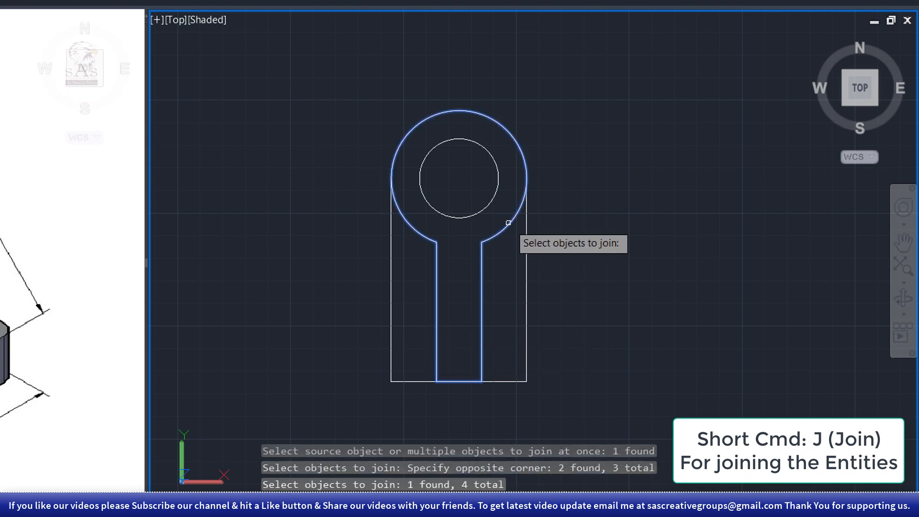
pyautogui.press('Return')
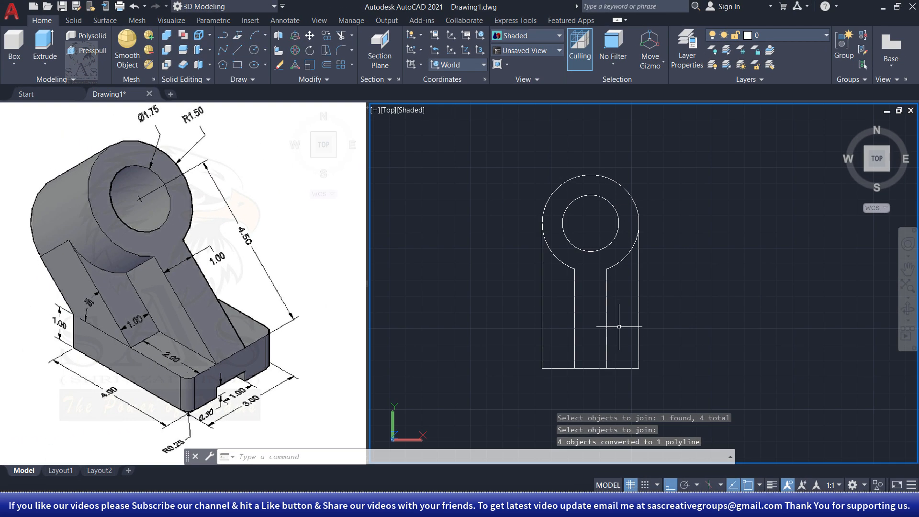
pyautogui.click(499, 323)
pyautogui.click(599, 337)
pyautogui.press('Escape')
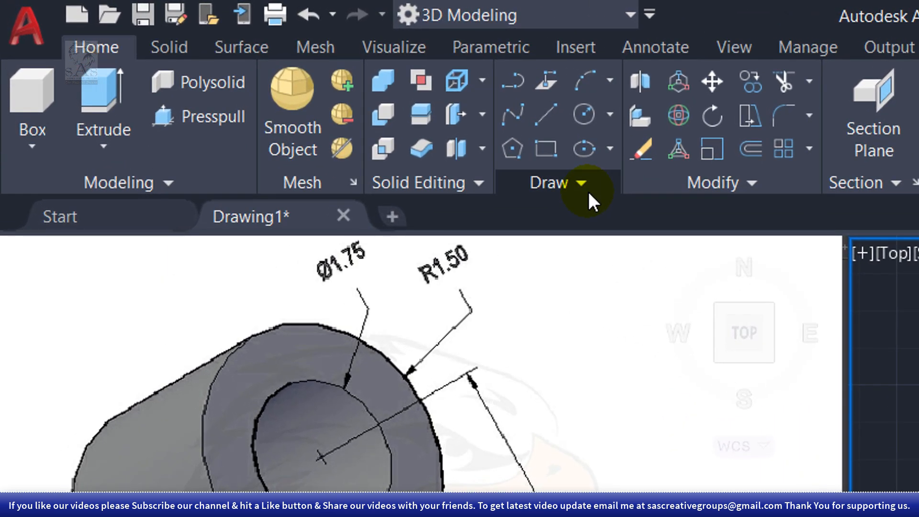
# Create polyline boundaries from the two closed areas on either side of the central rib, with island detection on.
pyautogui.click(589, 192)
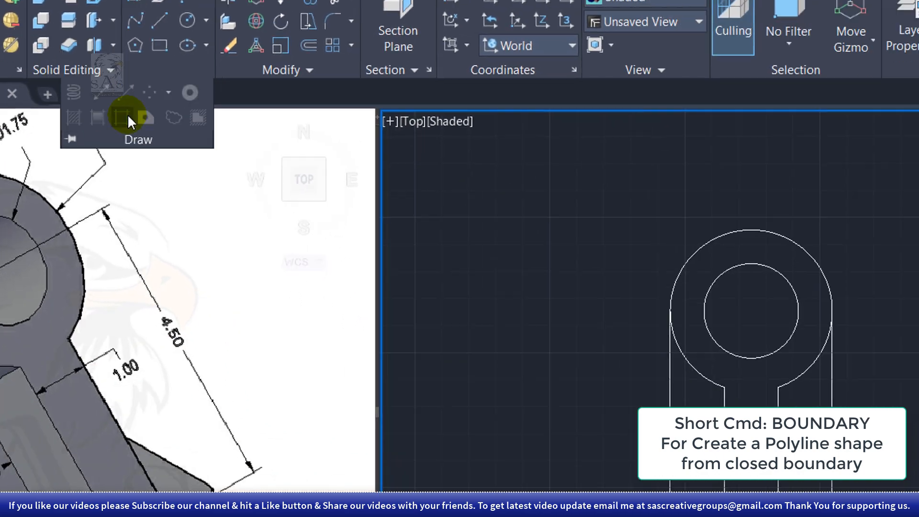
pyautogui.click(128, 117)
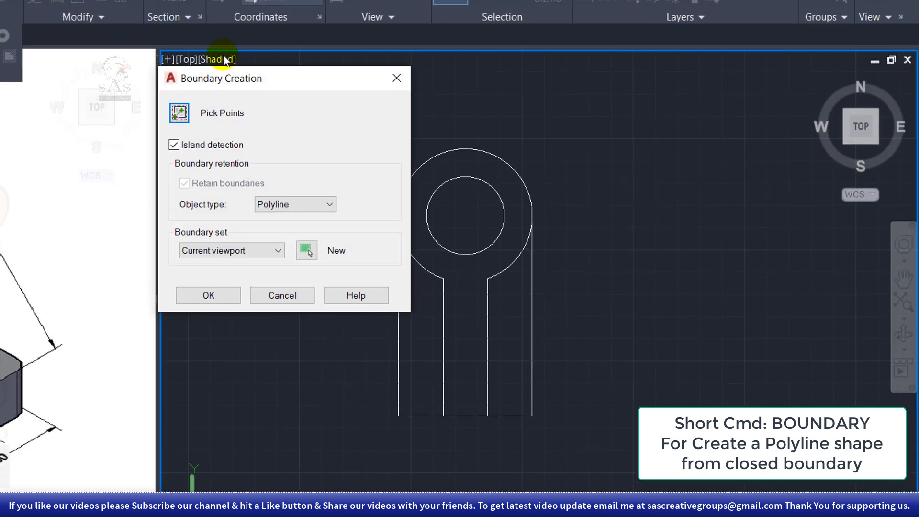
pyautogui.click(178, 114)
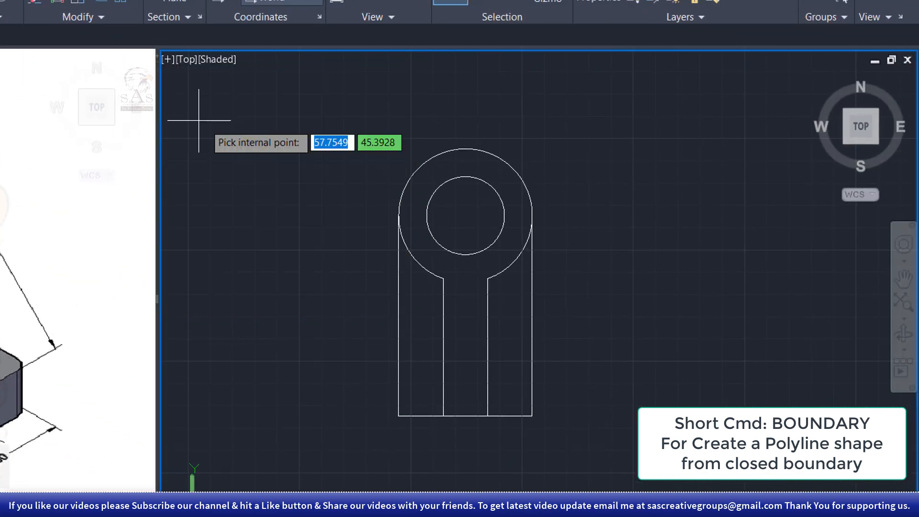
pyautogui.click(420, 352)
pyautogui.click(510, 335)
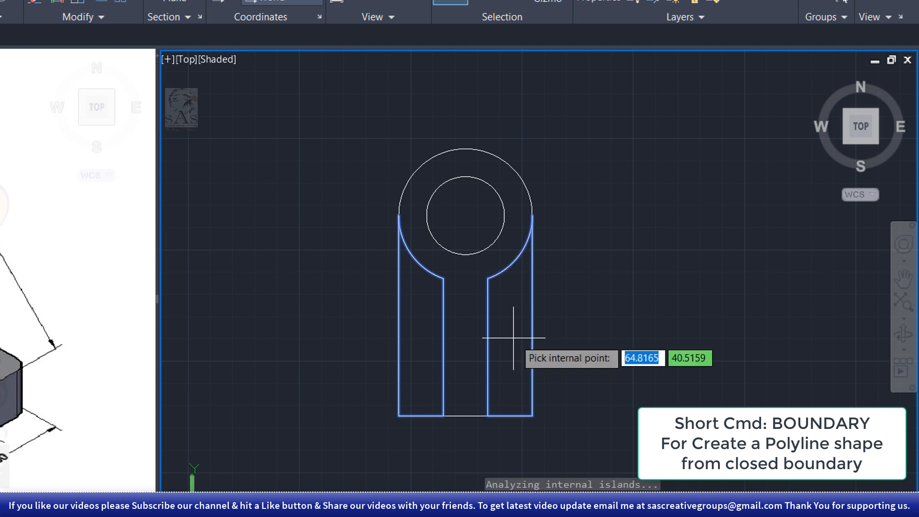
pyautogui.press('Return')
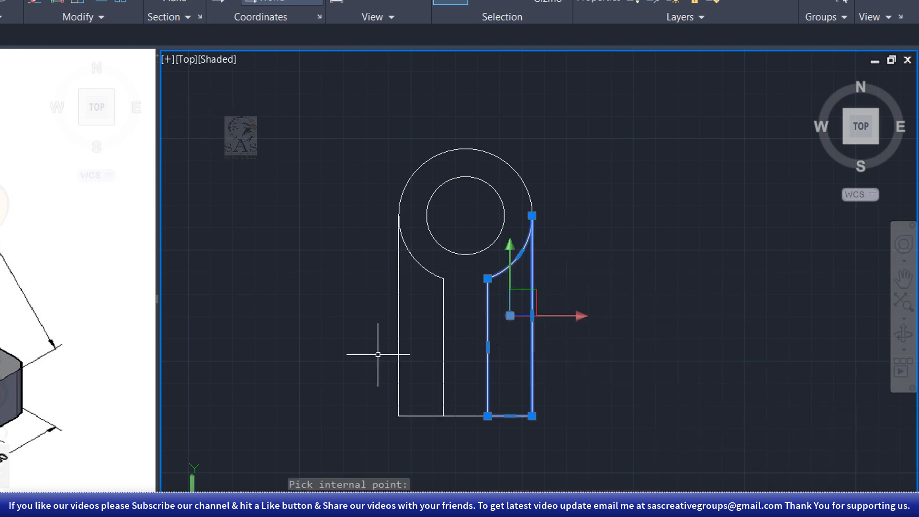
pyautogui.click(401, 345)
pyautogui.click(372, 348)
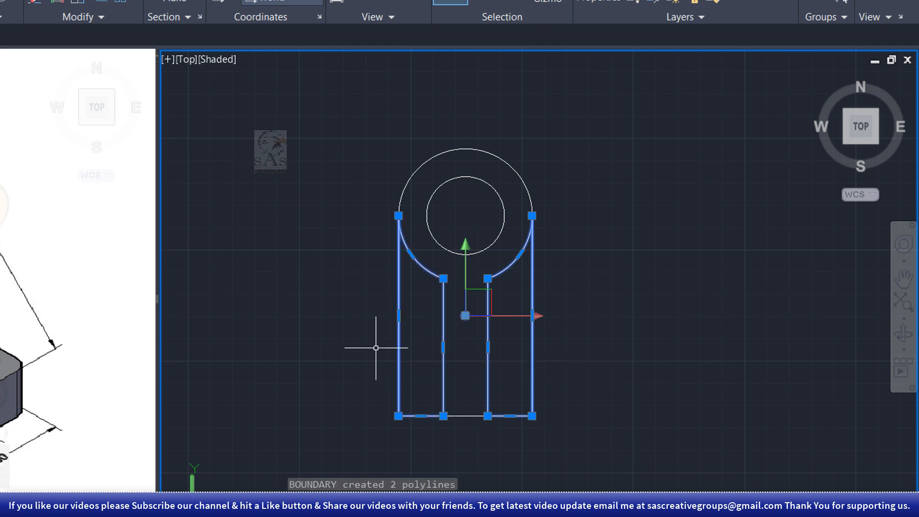
pyautogui.press('Escape')
# Delete the leftover outer vertical and bottom line segments that coincide with the new boundary polylines.
pyautogui.click(376, 348)
pyautogui.click(400, 350)
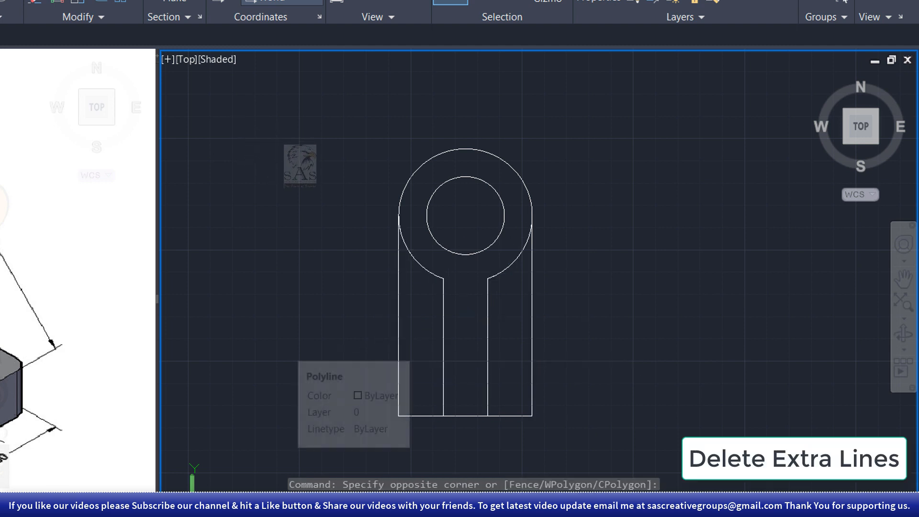
pyautogui.press('Delete')
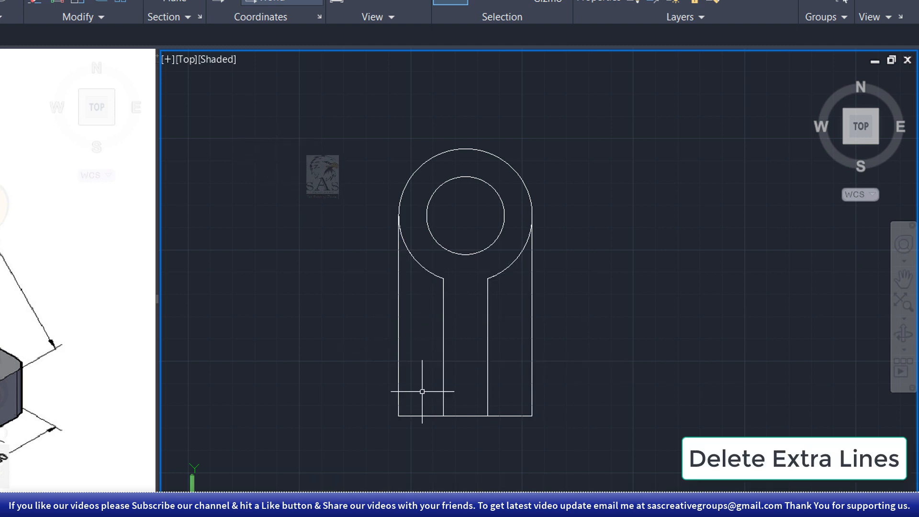
pyautogui.click(371, 391)
pyautogui.click(453, 432)
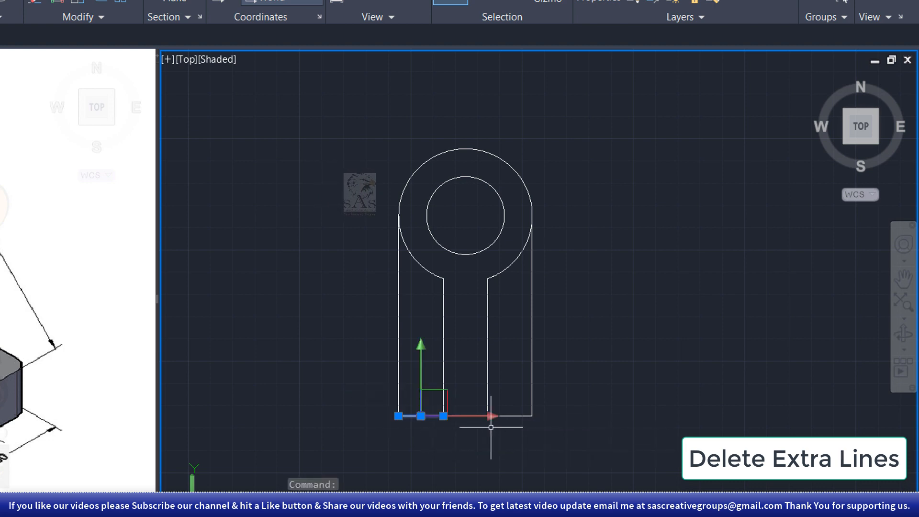
pyautogui.click(555, 429)
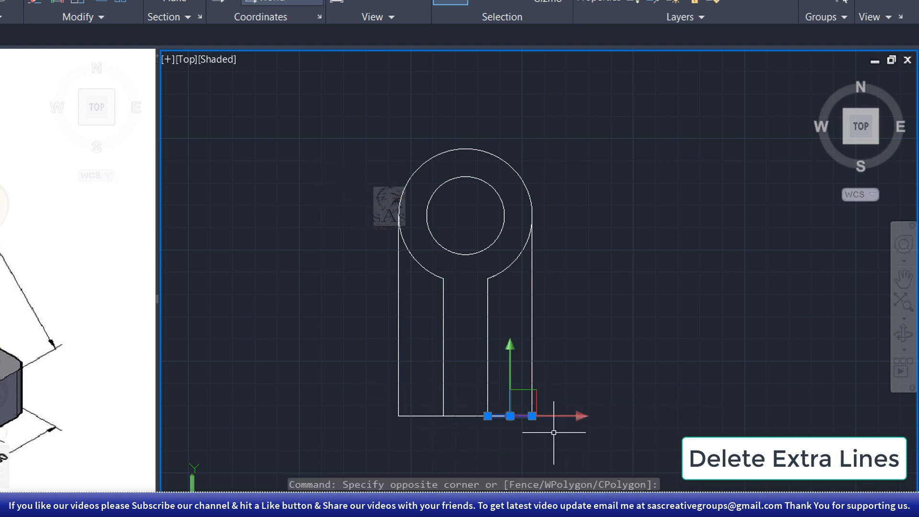
pyautogui.press('Delete')
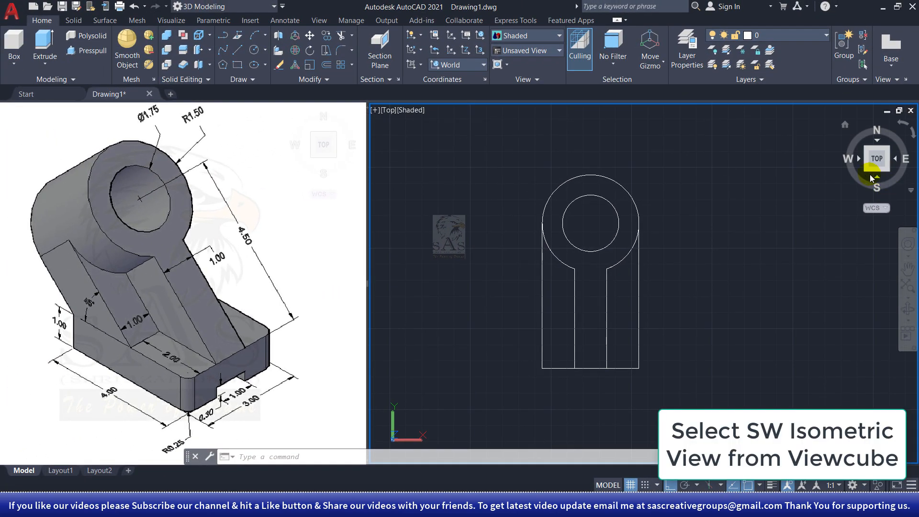
# In the SW Isometric view, copy the base's top front edge 2 units along the Y direction across the top face.
pyautogui.click(866, 171)
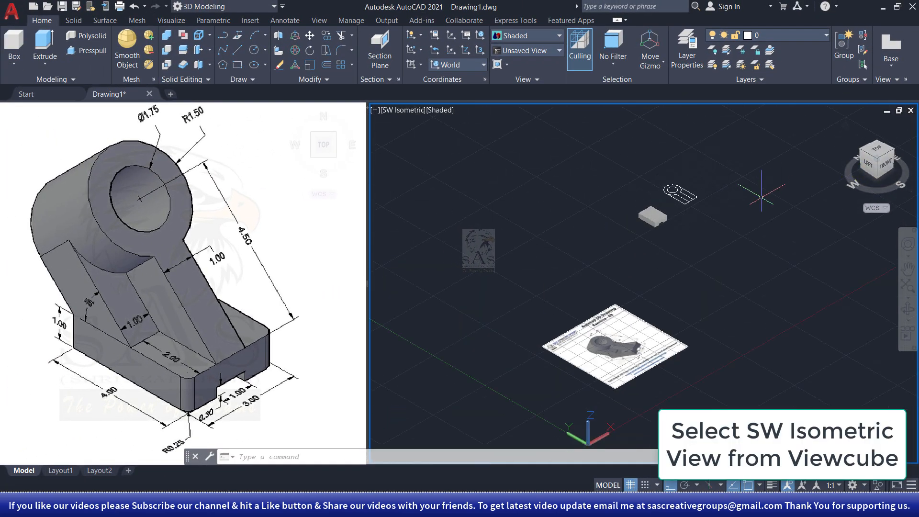
pyautogui.scroll(6, 655, 196)
pyautogui.scroll(3, 654, 311)
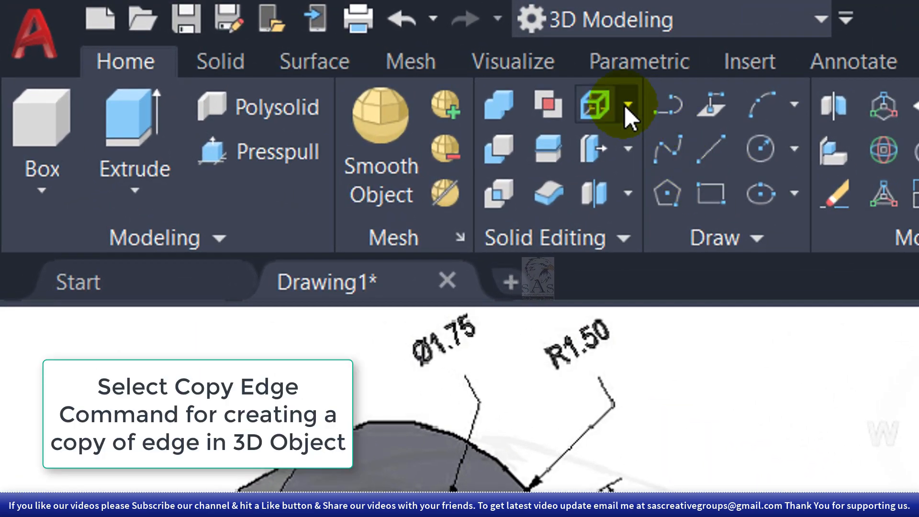
pyautogui.click(627, 105)
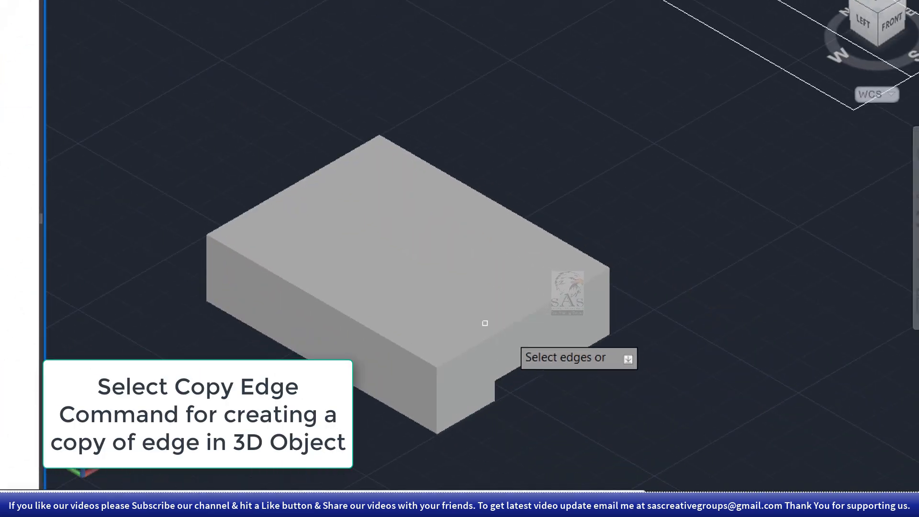
pyautogui.click(619, 387)
pyautogui.rightClick(683, 249)
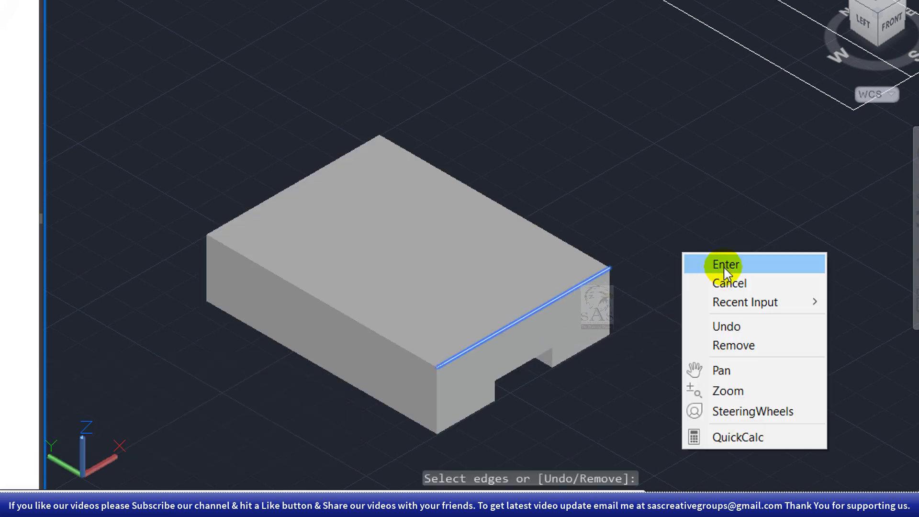
pyautogui.click(722, 263)
pyautogui.click(437, 368)
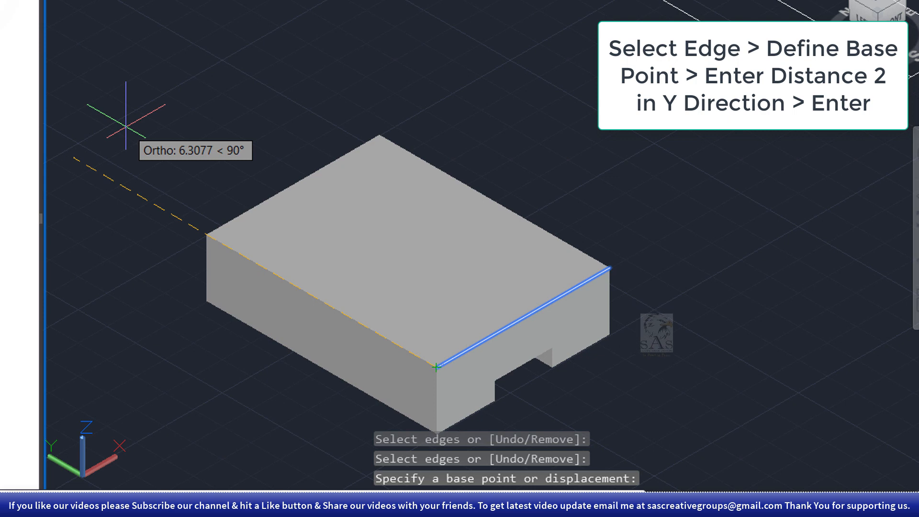
pyautogui.write('2')
pyautogui.press('Return')
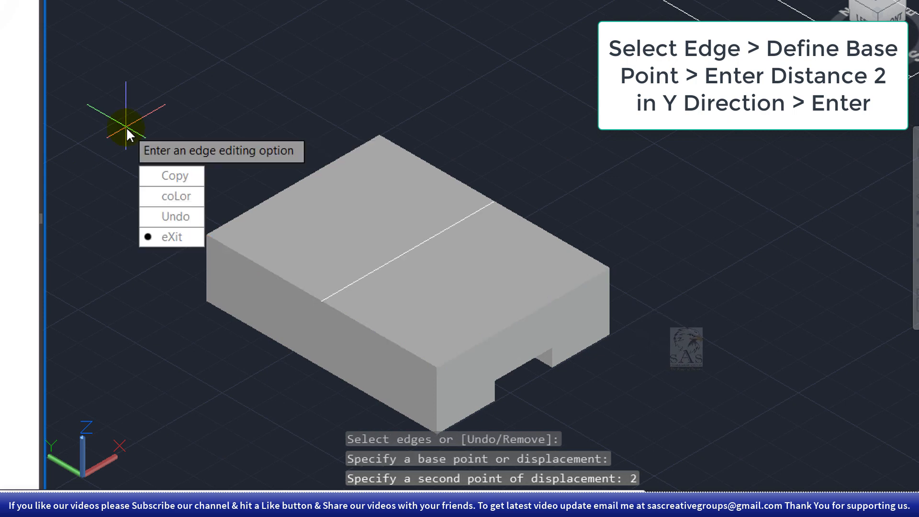
pyautogui.press('Escape')
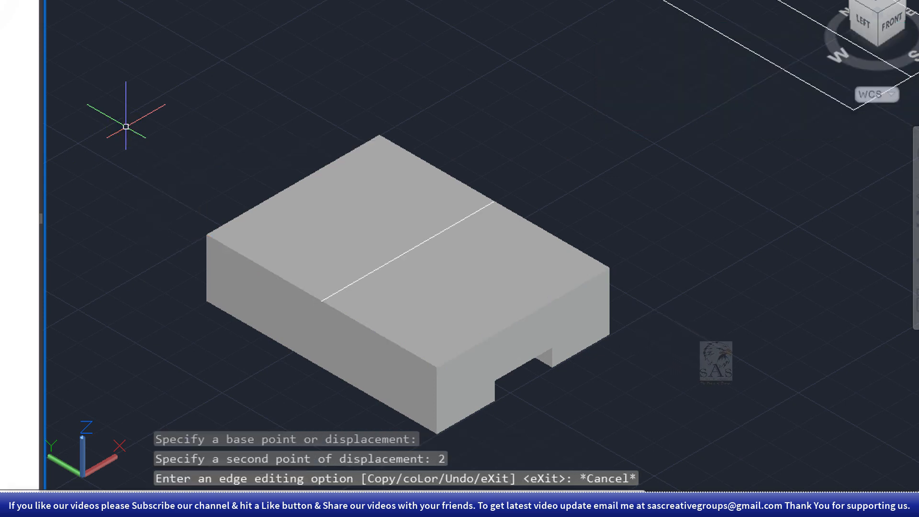
pyautogui.press('Escape')
pyautogui.press('Escape')
pyautogui.press('Escape')
# Move the whole arm and ring profile from its bottom edge's midpoint to the midpoint of the base's top front edge.
pyautogui.scroll(-3, 678, 225)
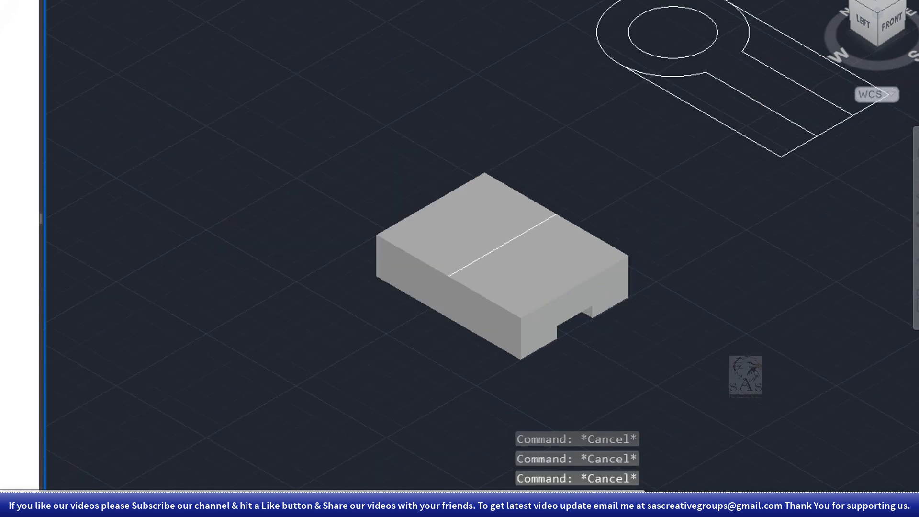
pyautogui.moveTo(700, 244); pyautogui.dragTo(616, 263, button='middle')
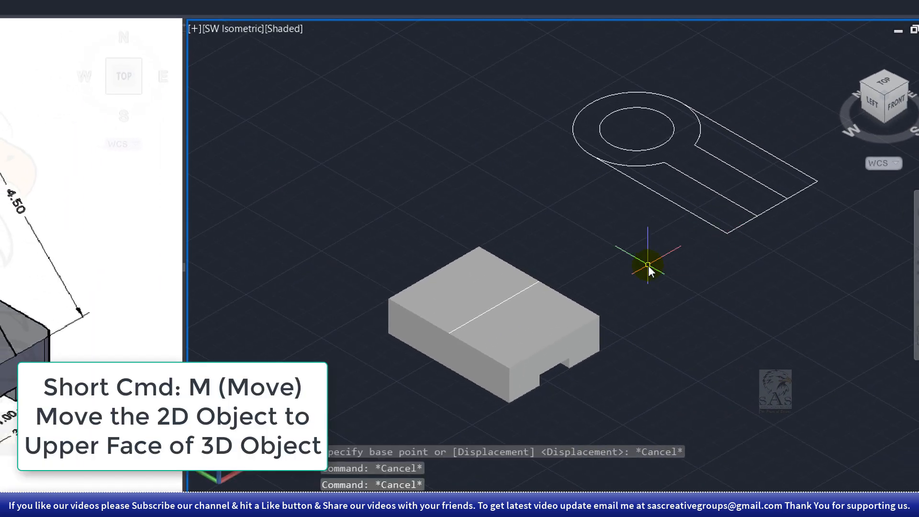
pyautogui.press('Return')
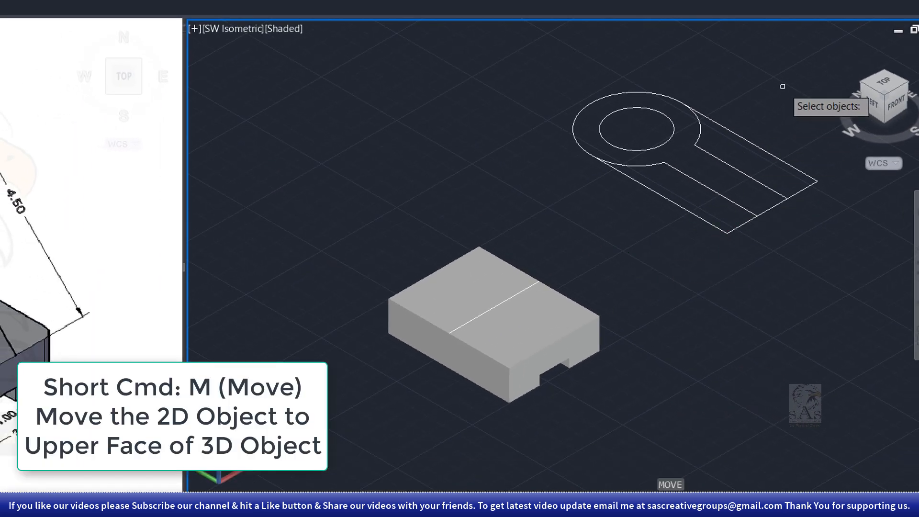
pyautogui.click(646, 260)
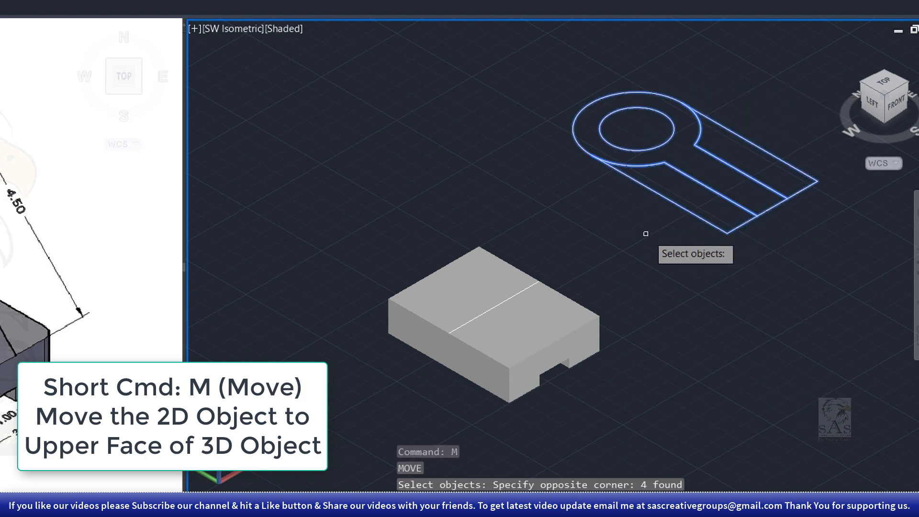
pyautogui.press('Return')
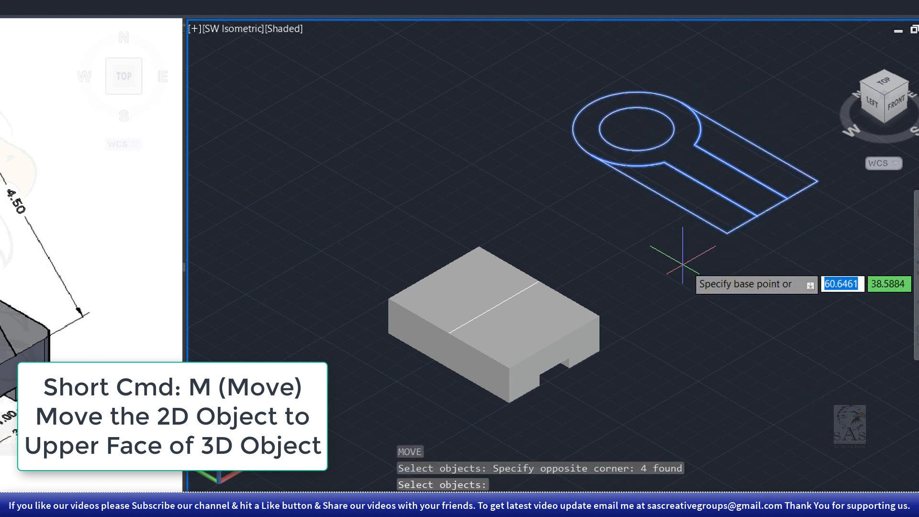
pyautogui.click(776, 205)
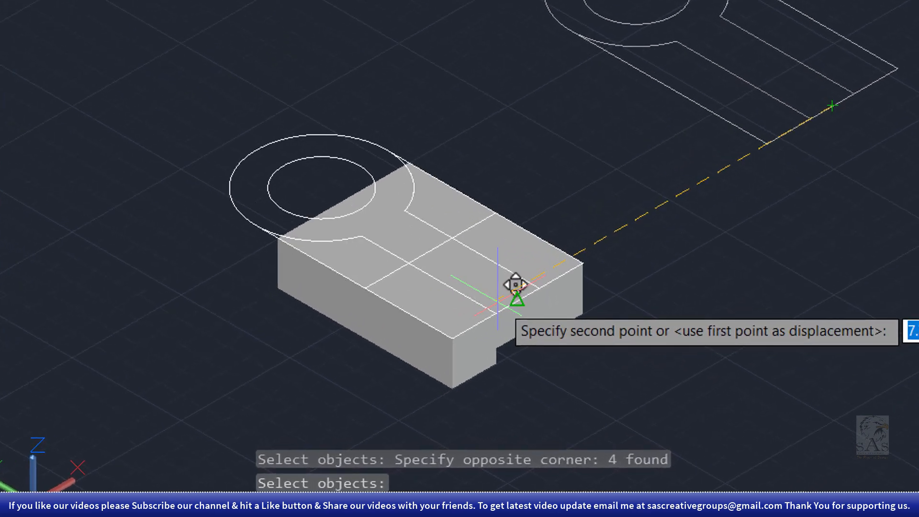
pyautogui.click(530, 281)
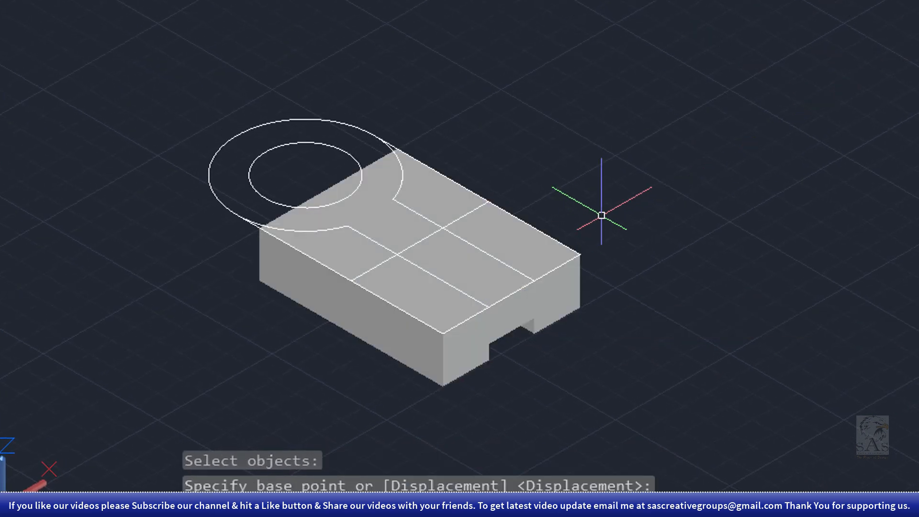
pyautogui.scroll(3, 389, 274)
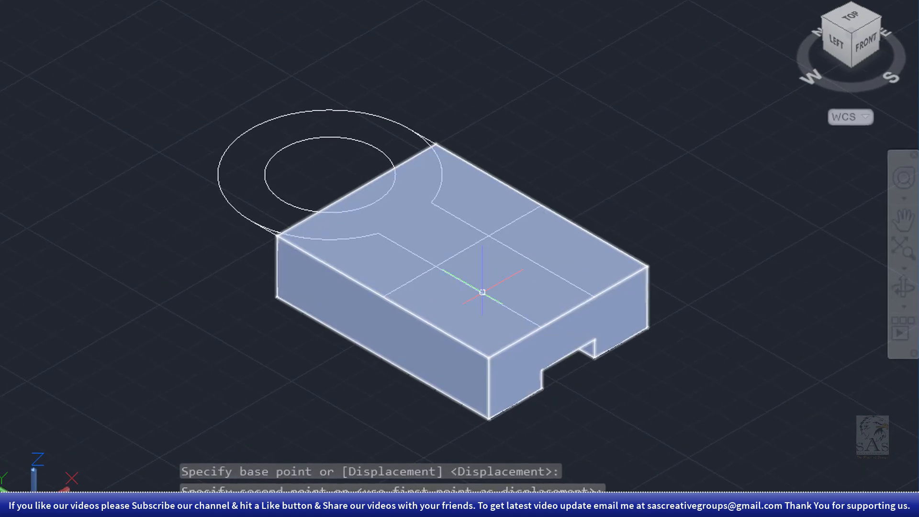
# 3D-rotate the arm and ring profile, excluding the line across the base's top, 45 degrees upward about the base's top front edge midpoint.
pyautogui.press('Escape')
pyautogui.click(155, 44)
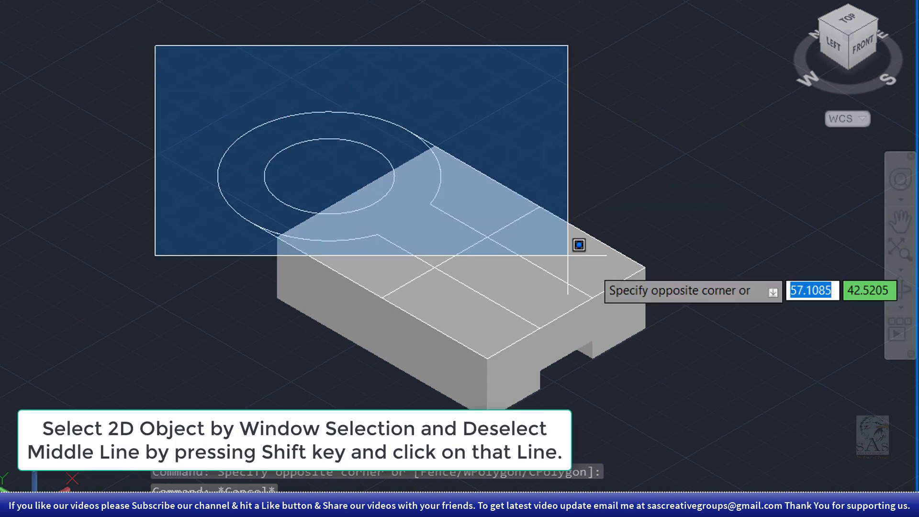
pyautogui.click(705, 371)
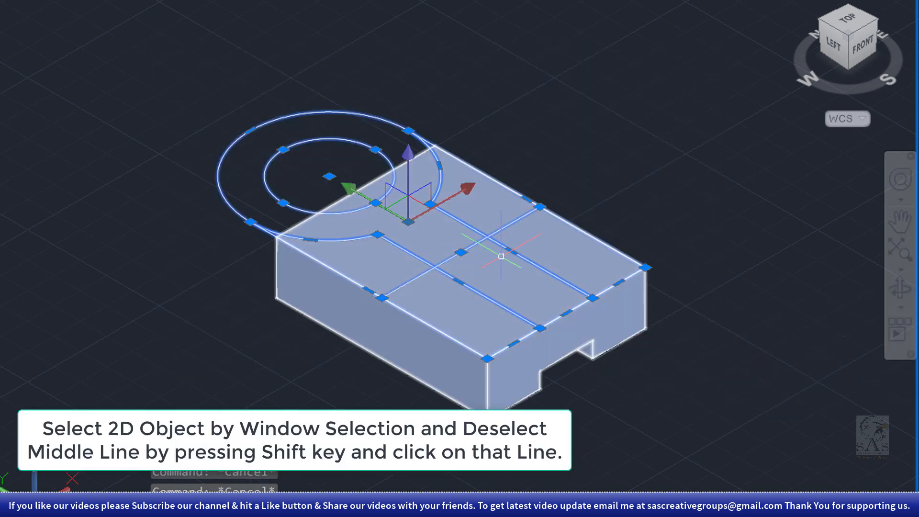
pyautogui.keyDown('shift'); pyautogui.click(514, 221); pyautogui.keyUp('shift')
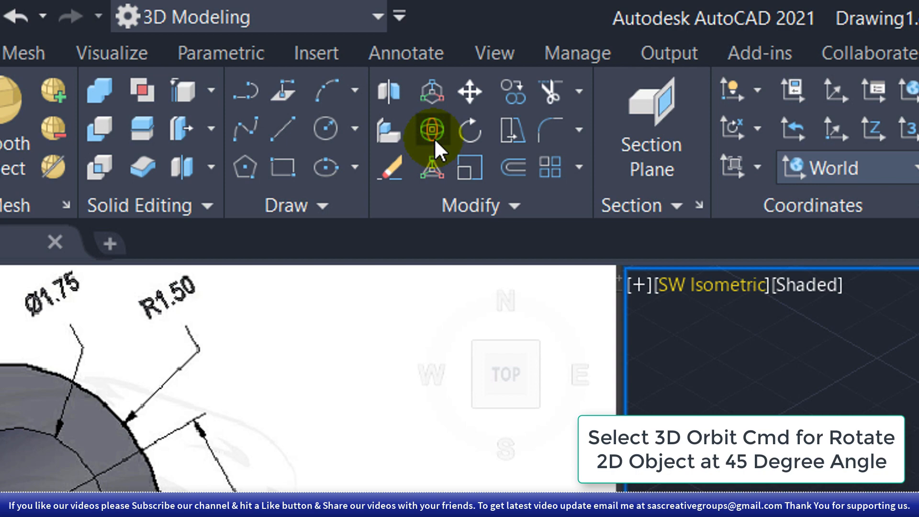
pyautogui.click(432, 129)
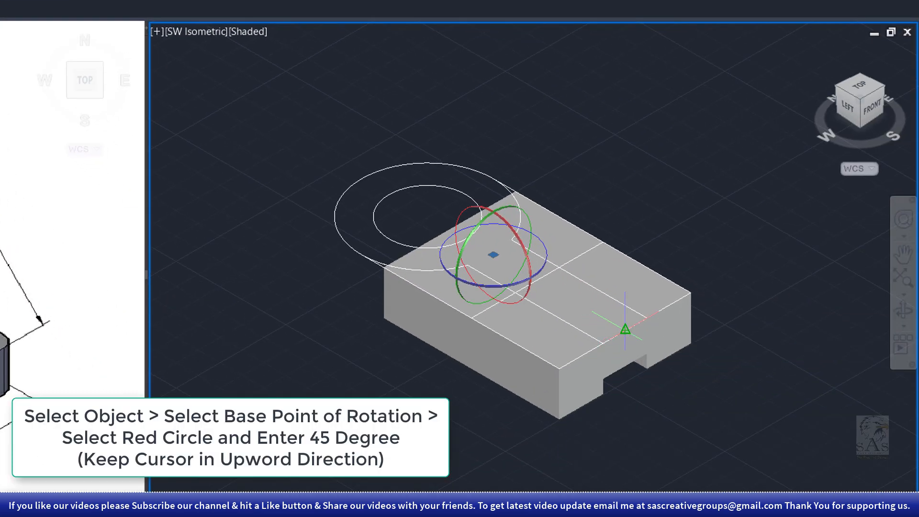
pyautogui.click(625, 329)
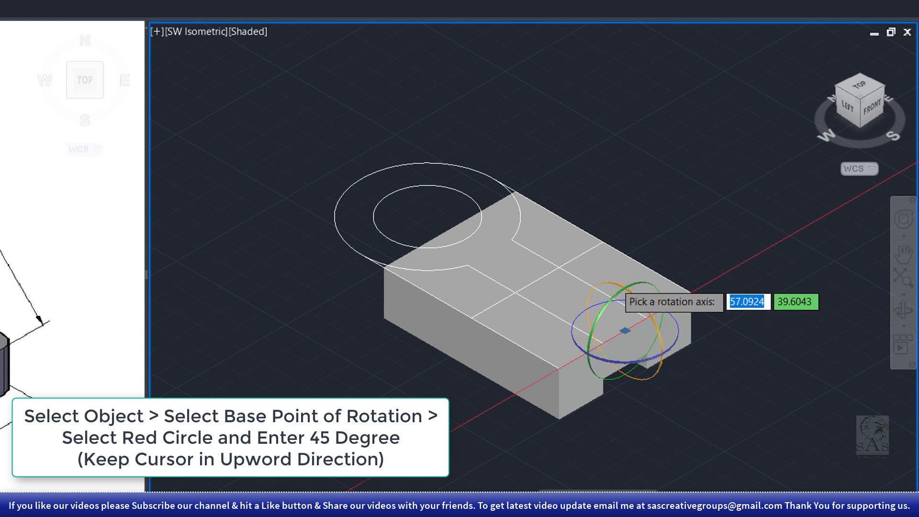
pyautogui.click(615, 282)
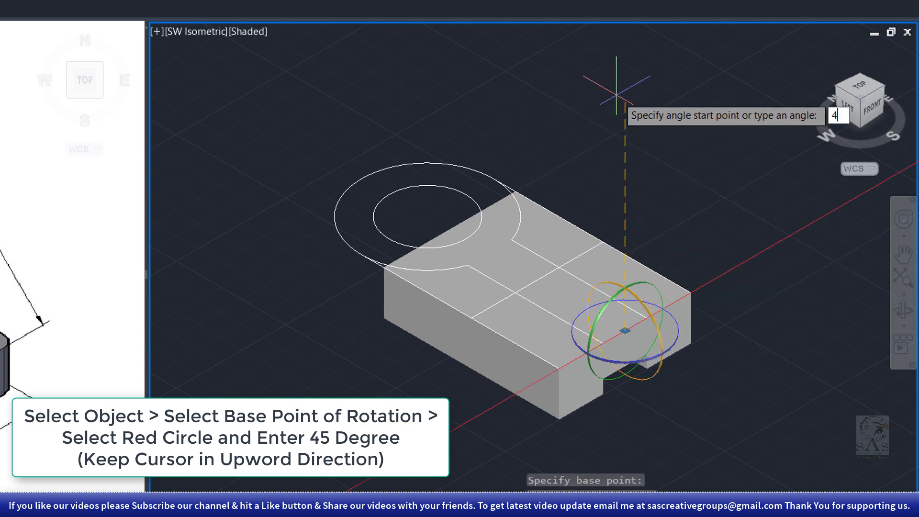
pyautogui.press('Return')
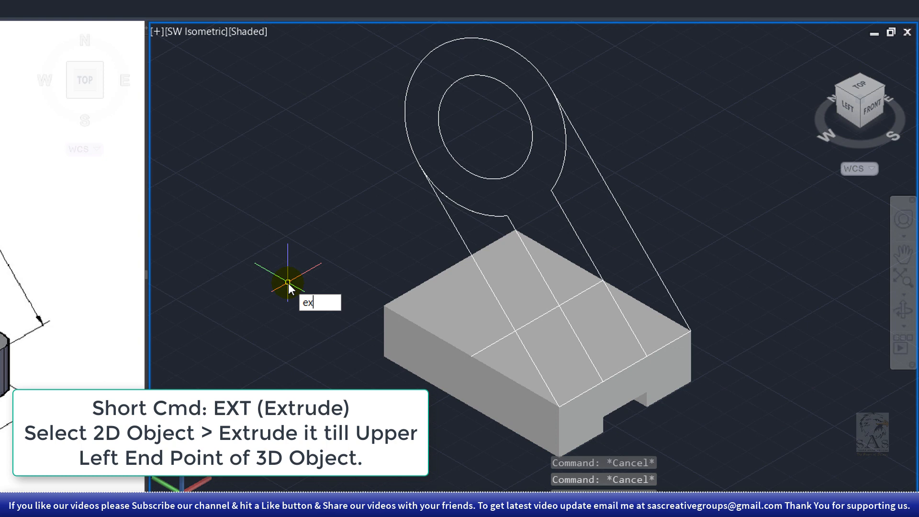
# Extrude the tilted ring-and-rib profile and both side profiles as far as the upper-left rear corner of the base.
pyautogui.write('t')
pyautogui.press('Return')
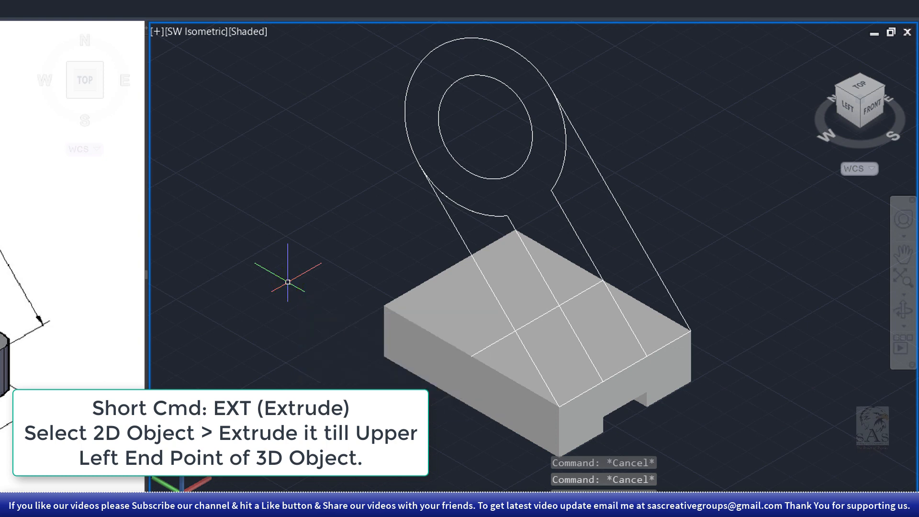
pyautogui.click(448, 170)
pyautogui.click(397, 194)
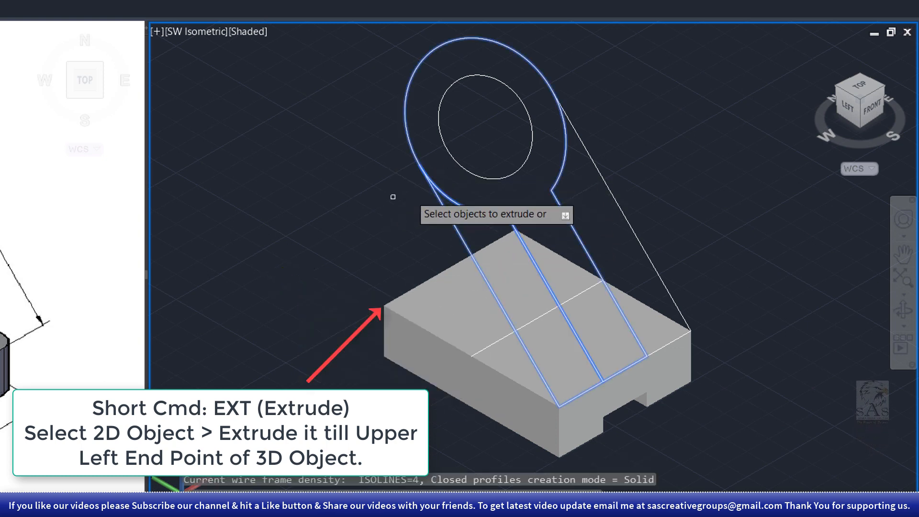
pyautogui.click(611, 141)
pyautogui.click(561, 171)
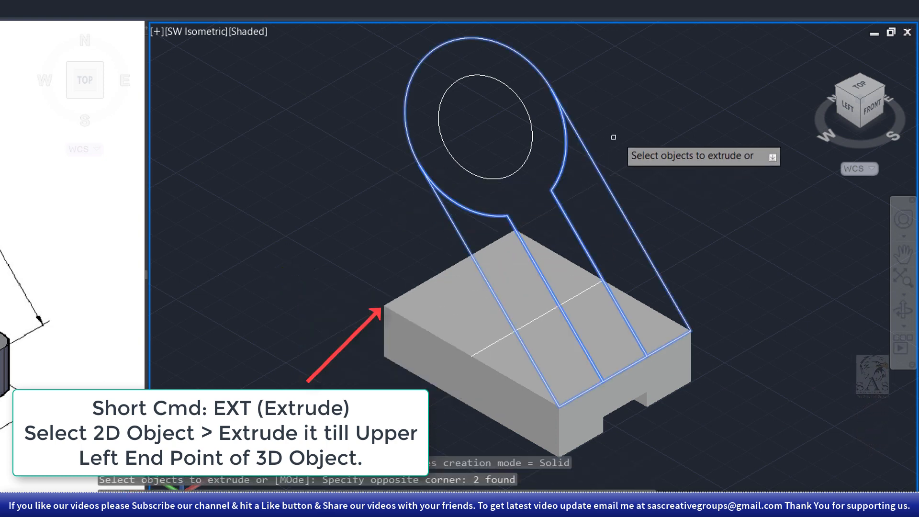
pyautogui.rightClick(618, 136)
pyautogui.click(656, 145)
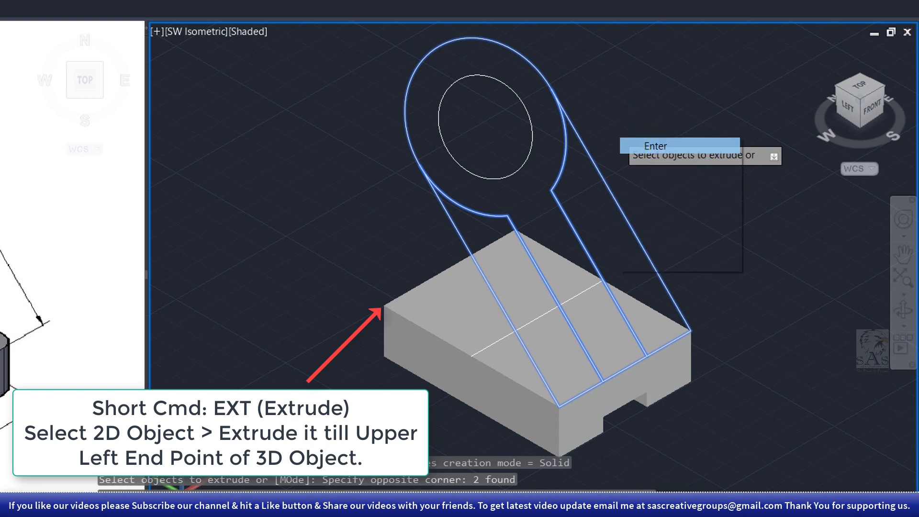
pyautogui.click(383, 306)
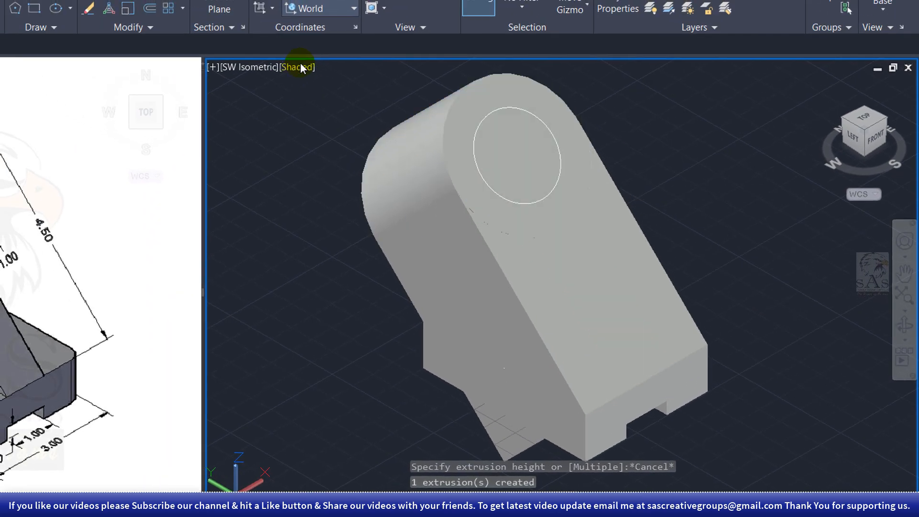
# Set the visual style to 2D Wireframe and press-pull the area left of the rib back to the near end of the line across the base.
pyautogui.click(297, 66)
pyautogui.click(352, 102)
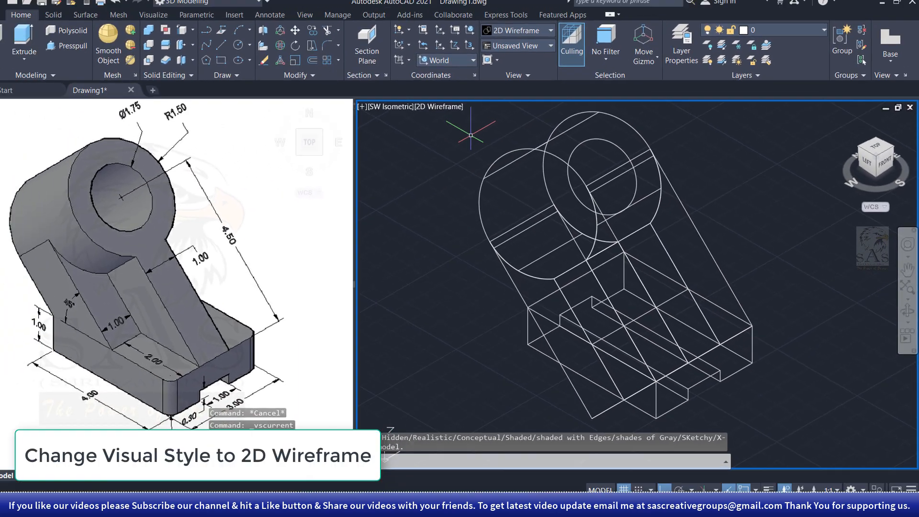
pyautogui.click(85, 52)
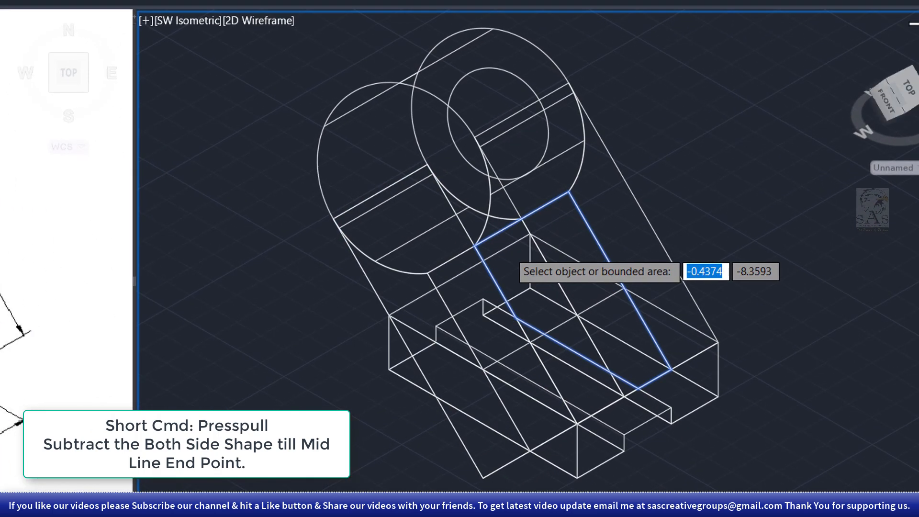
pyautogui.click(474, 226)
pyautogui.keyDown('shift'); pyautogui.moveTo(514, 360); pyautogui.dragTo(474, 366, button='middle'); pyautogui.keyUp('shift')
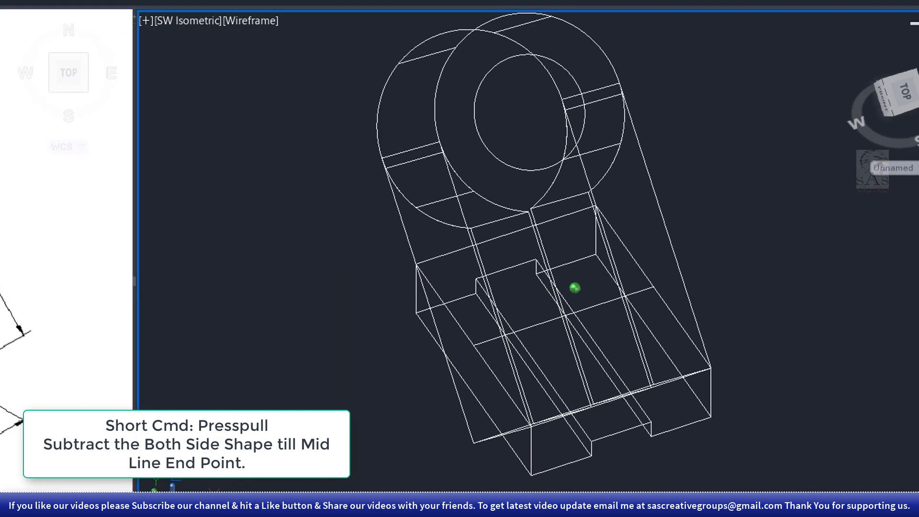
pyautogui.scroll(5, 478, 349)
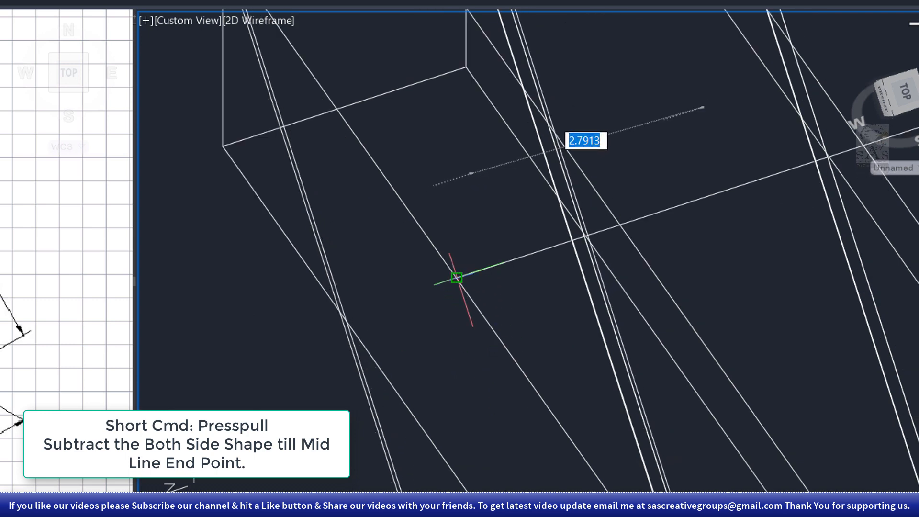
pyautogui.click(456, 278)
pyautogui.scroll(-5, 457, 277)
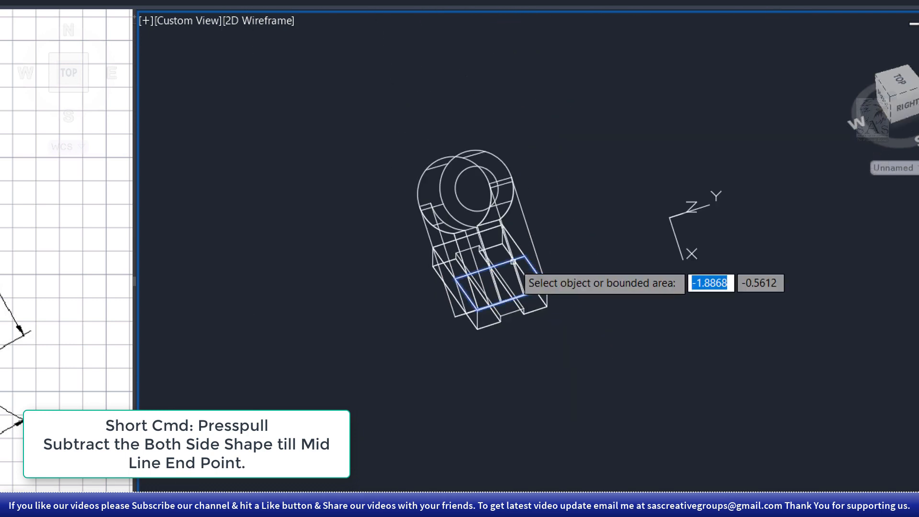
# Press-pull the area right of the rib back to the other end of the line across the base's top face.
pyautogui.keyDown('shift'); pyautogui.moveTo(513, 265); pyautogui.dragTo(583, 244, button='middle'); pyautogui.keyUp('shift')
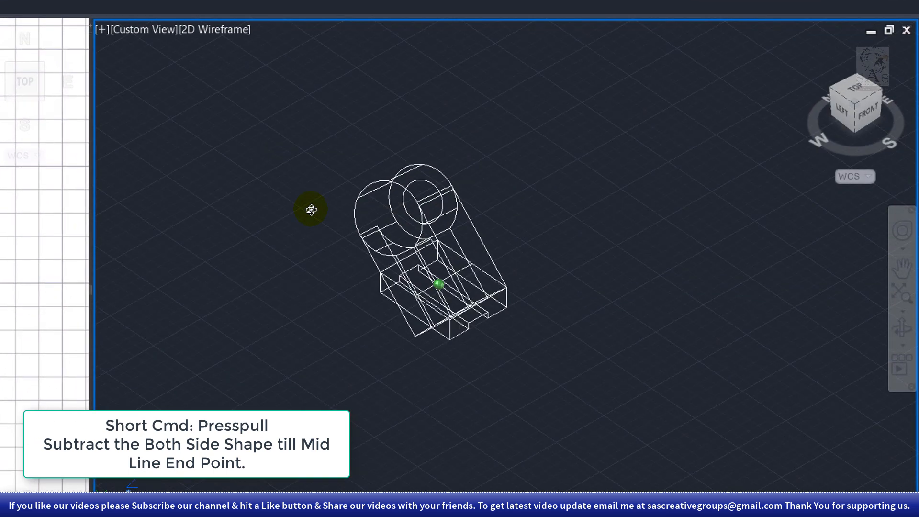
pyautogui.scroll(4, 479, 237)
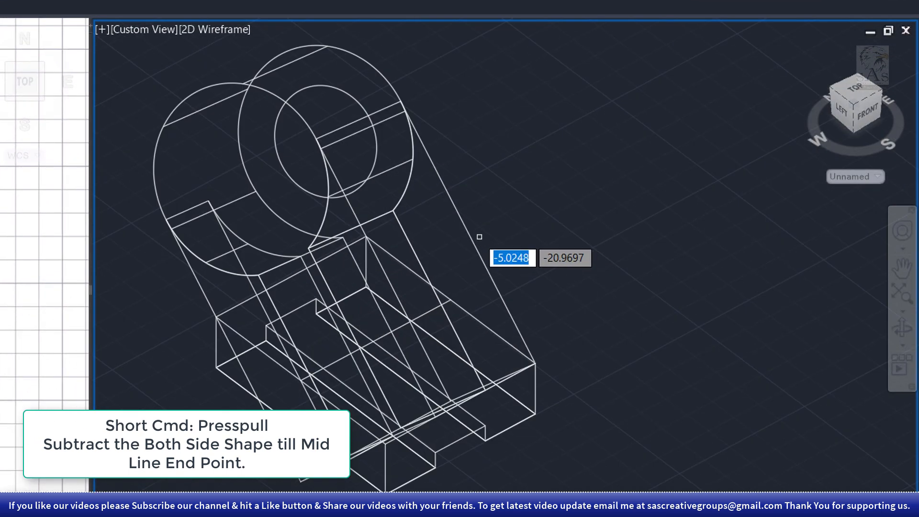
pyautogui.click(441, 221)
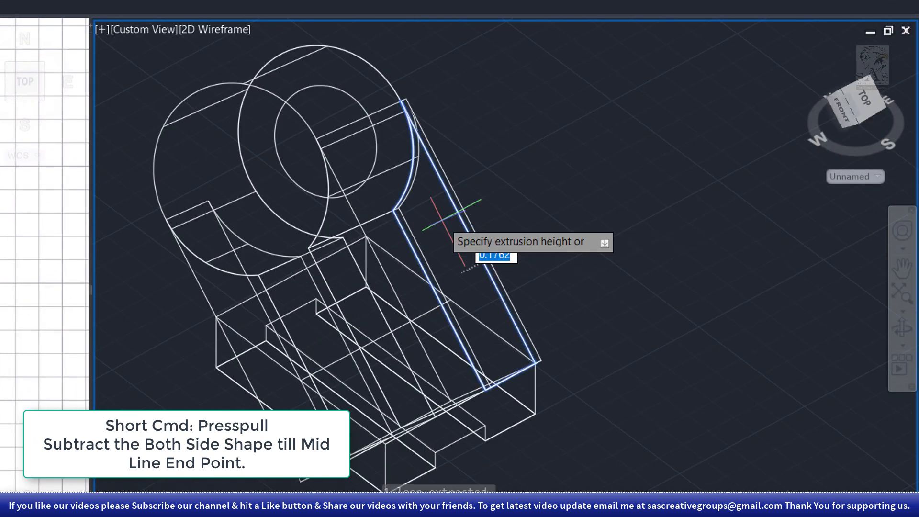
pyautogui.click(451, 297)
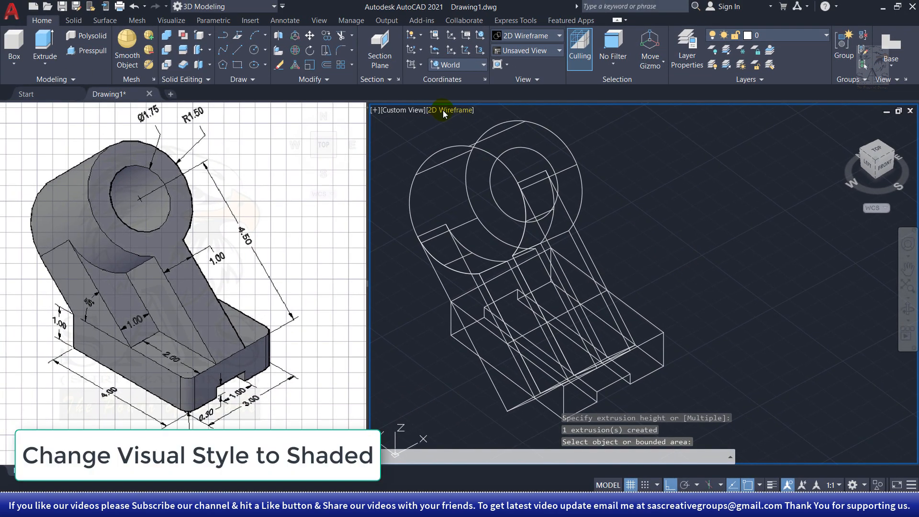
# Set the visual style to Shaded and press-pull the inner circle through the ring to cut its hole.
pyautogui.click(225, 29)
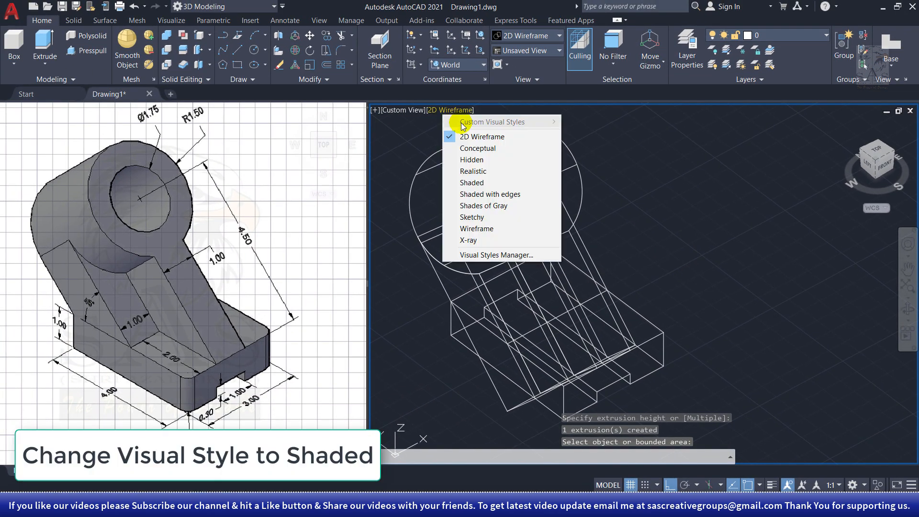
pyautogui.click(490, 186)
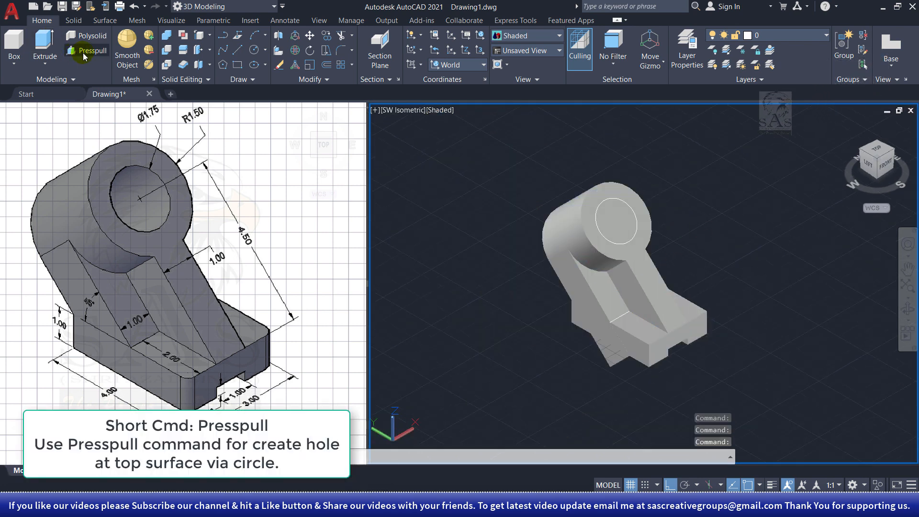
pyautogui.click(85, 51)
pyautogui.click(611, 210)
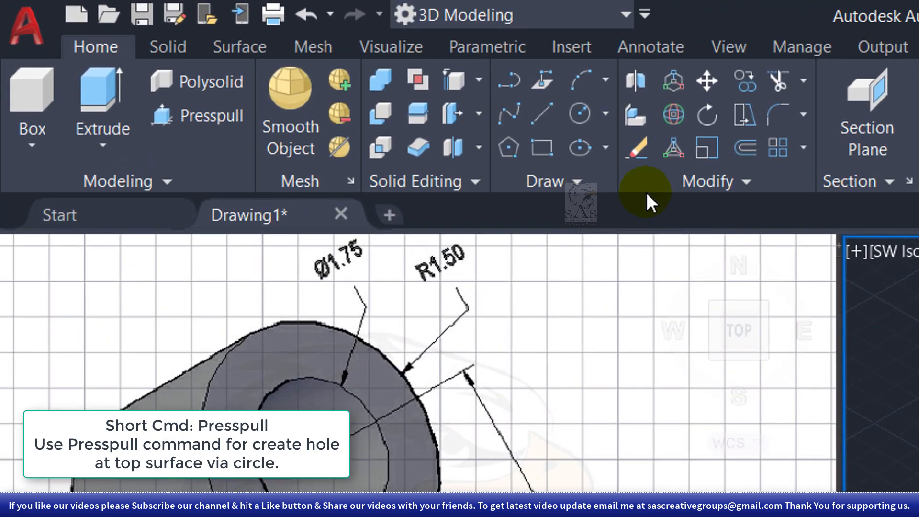
# Unite the ring, rib and side arm solids into a single solid, leaving the base separate.
pyautogui.click(375, 76)
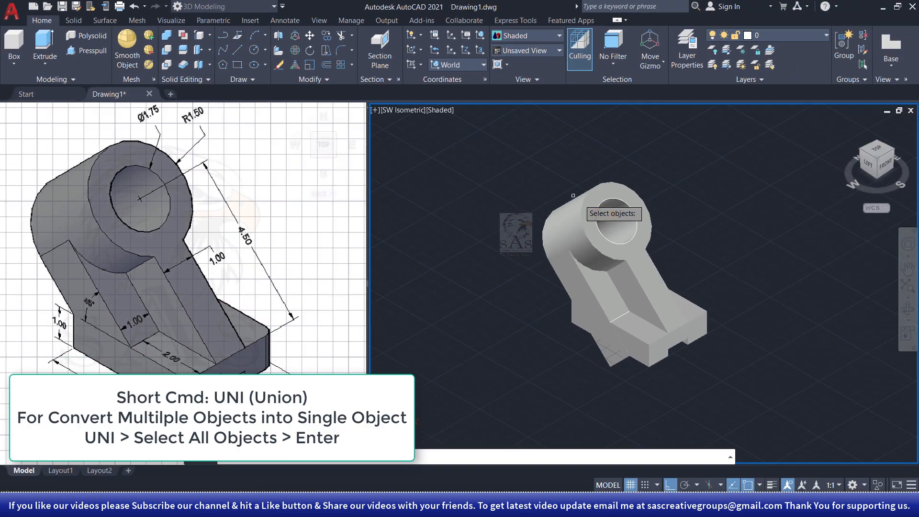
pyautogui.click(614, 256)
pyautogui.click(589, 282)
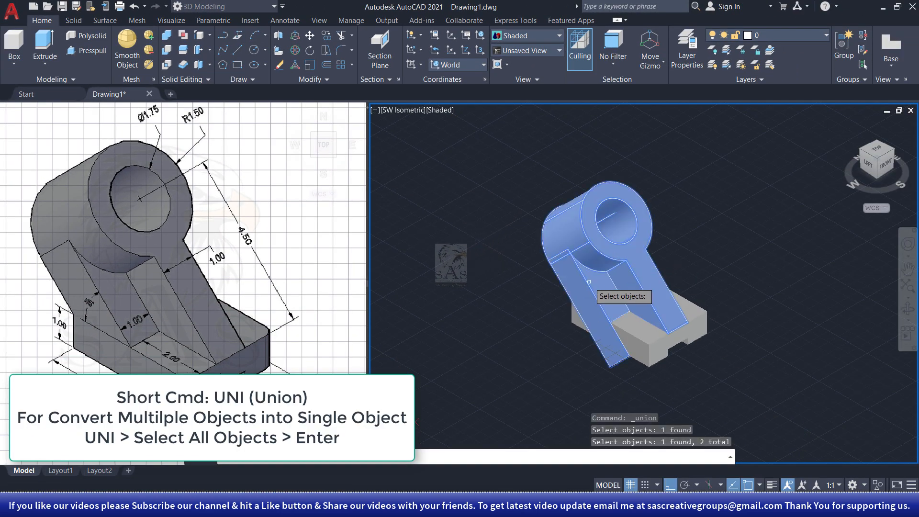
pyautogui.keyDown('shift'); pyautogui.moveTo(738, 269); pyautogui.dragTo(744, 230, button='middle'); pyautogui.keyUp('shift')
pyautogui.press('Return')
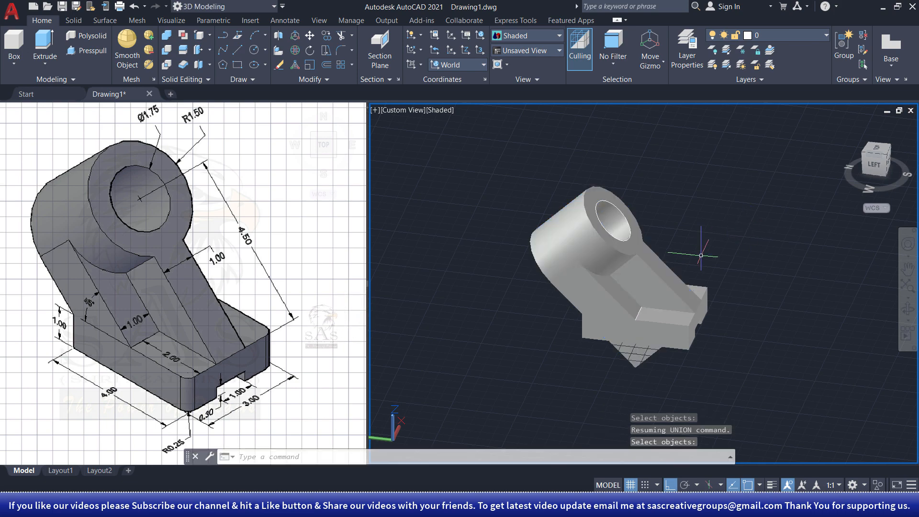
# Place the UCS with its XY plane on the base's top face and draw a planar surface extending beyond the base across it.
pyautogui.keyDown('shift'); pyautogui.moveTo(701, 255); pyautogui.dragTo(686, 285, button='middle'); pyautogui.keyUp('shift')
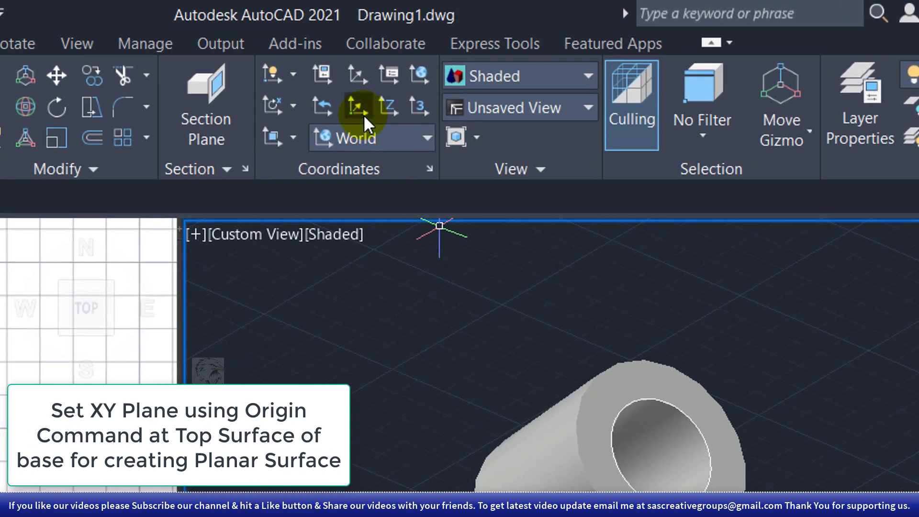
pyautogui.click(363, 114)
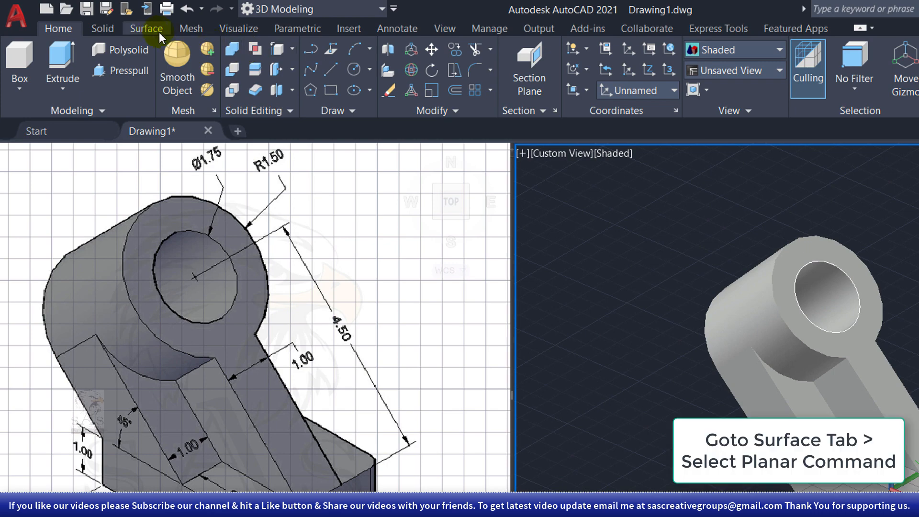
pyautogui.click(151, 33)
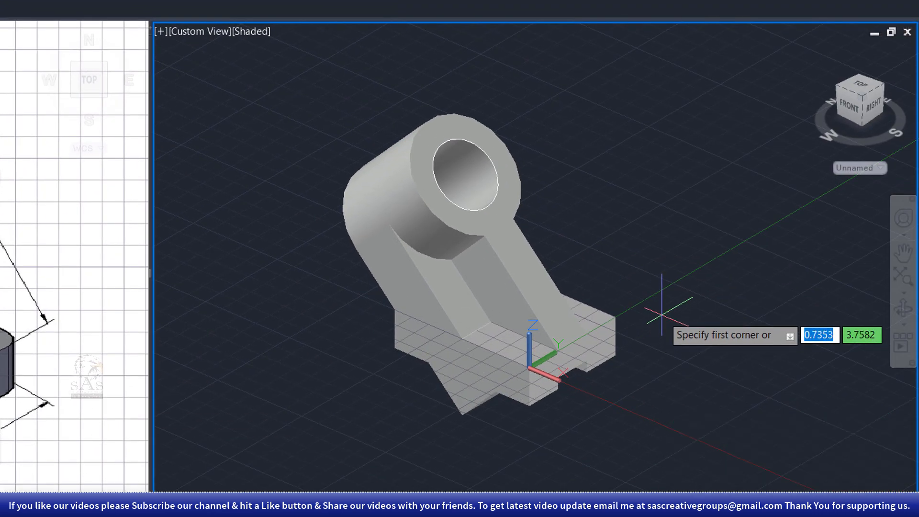
pyautogui.click(662, 314)
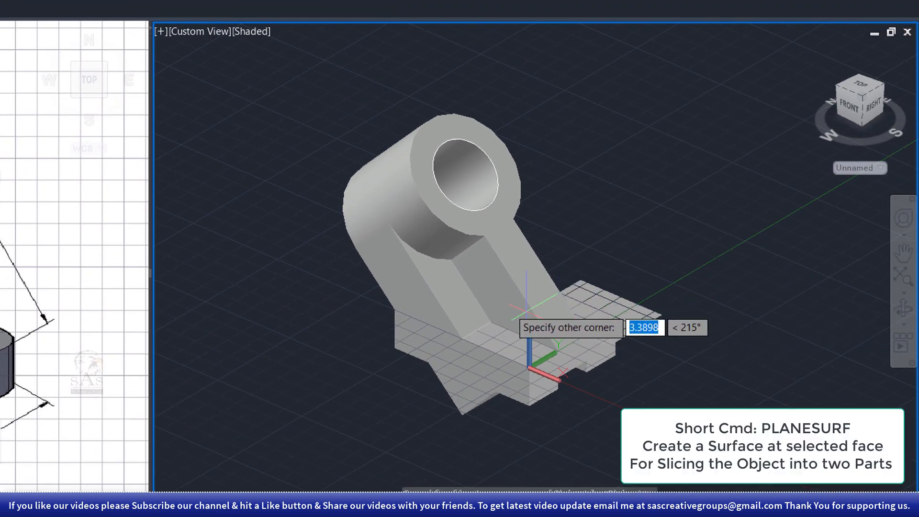
pyautogui.click(302, 291)
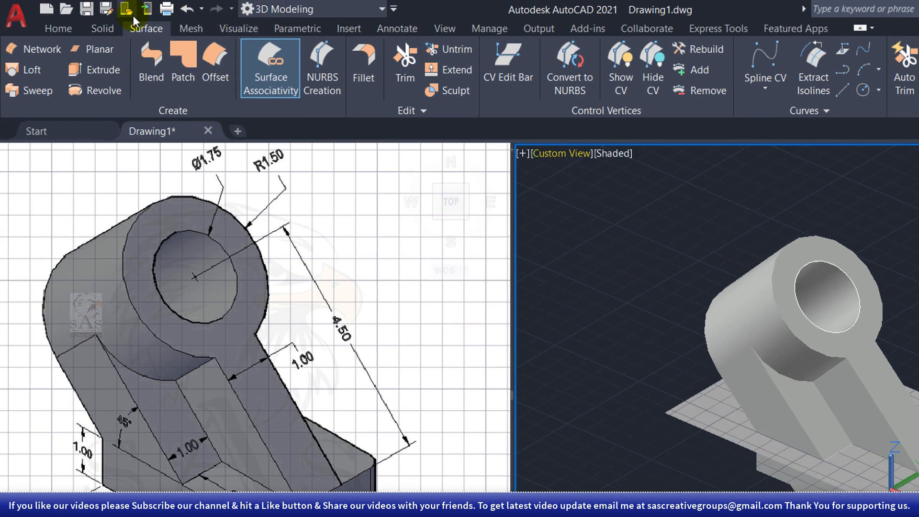
# Slice the united arm and ring solid with the planar surface, keeping only the part above the base's top face.
pyautogui.click(59, 29)
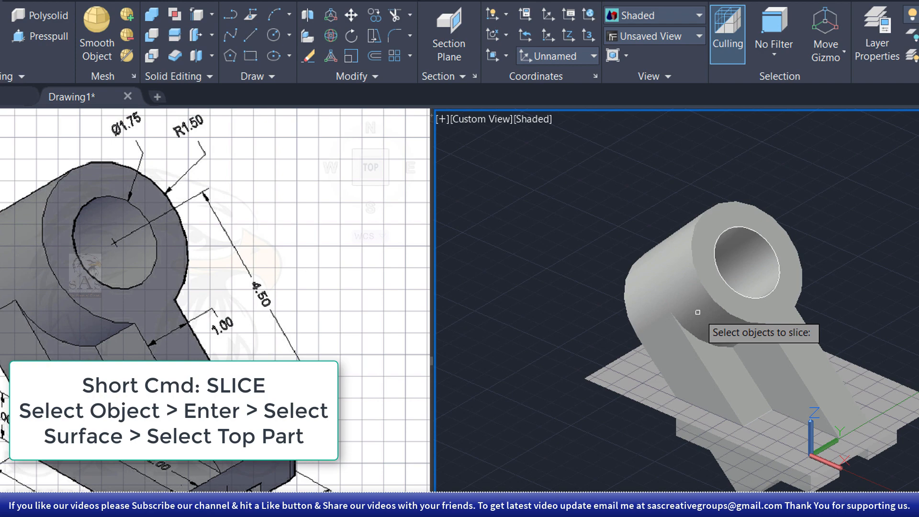
pyautogui.click(778, 345)
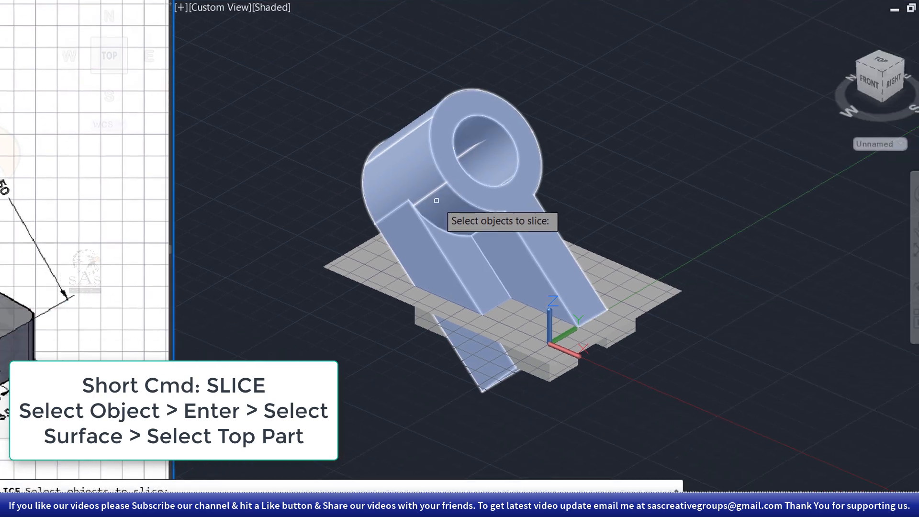
pyautogui.click(416, 192)
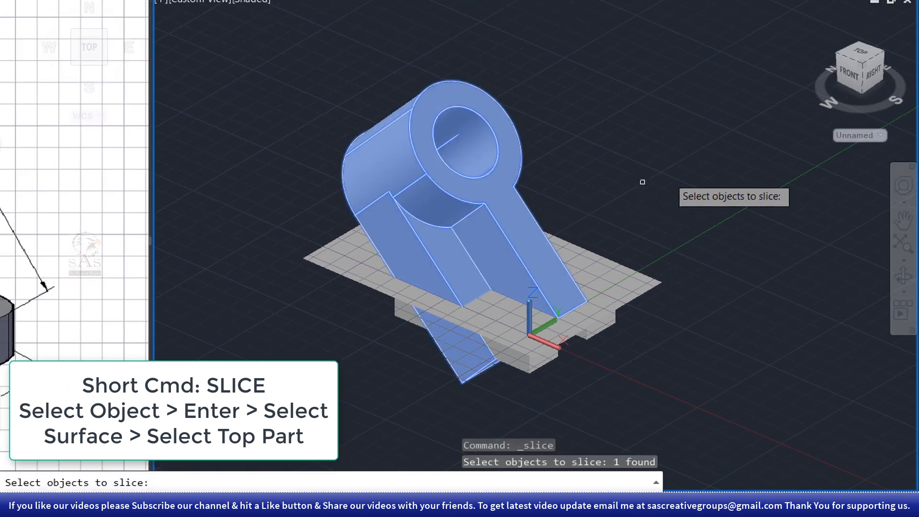
pyautogui.press('Return')
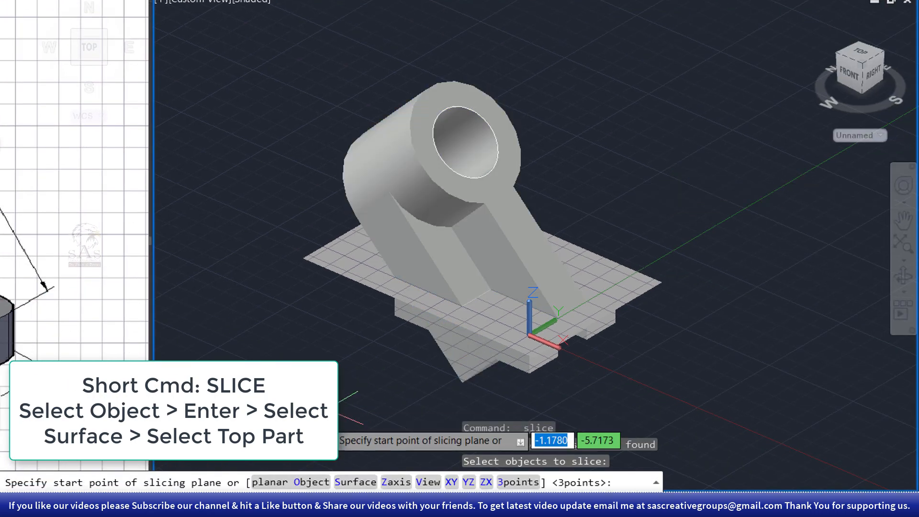
pyautogui.click(356, 482)
pyautogui.click(611, 293)
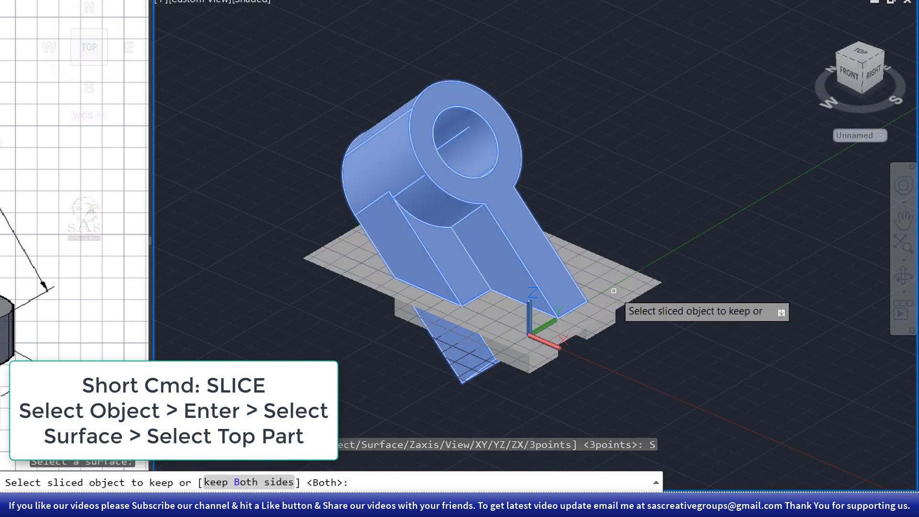
pyautogui.click(412, 205)
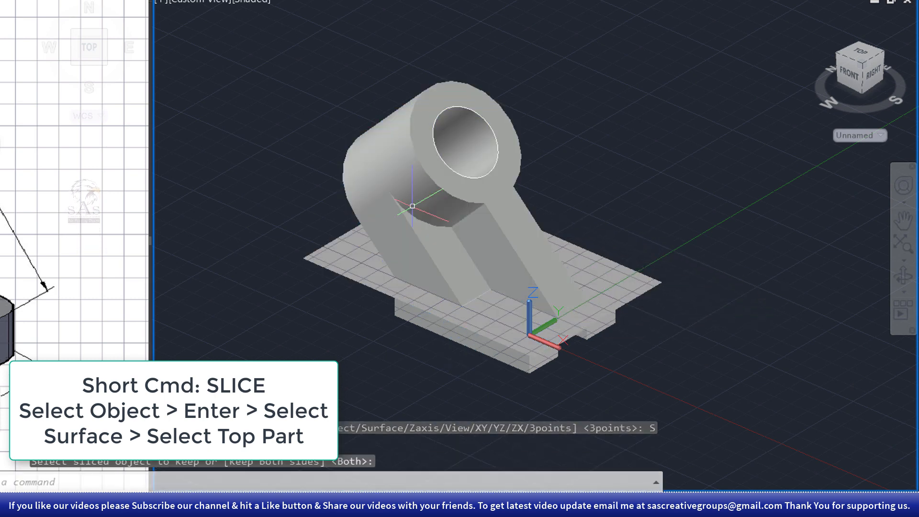
pyautogui.press('Escape')
pyautogui.press('Escape')
pyautogui.press('Escape')
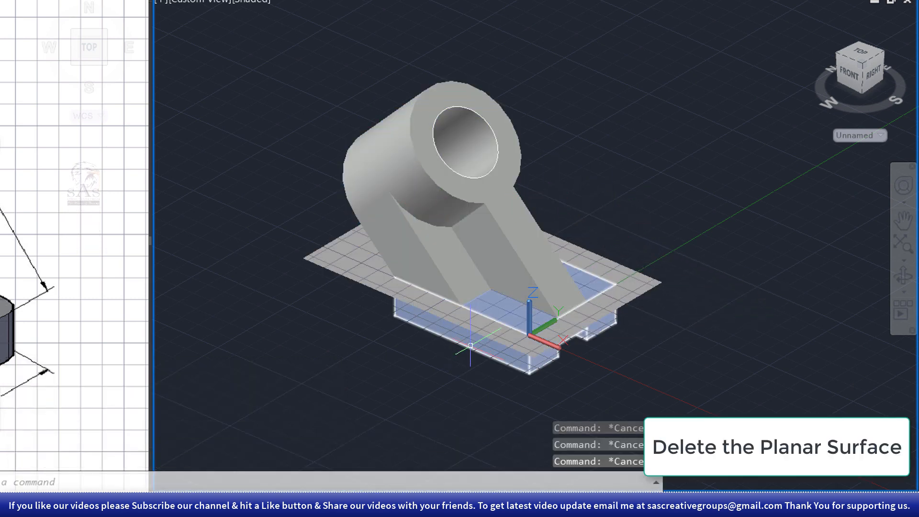
# Delete the planar surface and reset the UCS to World.
pyautogui.click(339, 261)
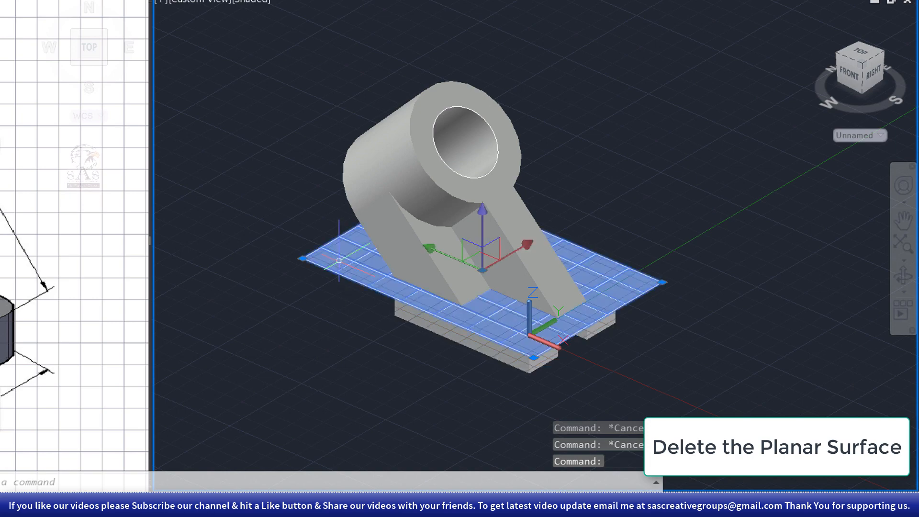
pyautogui.press('Delete')
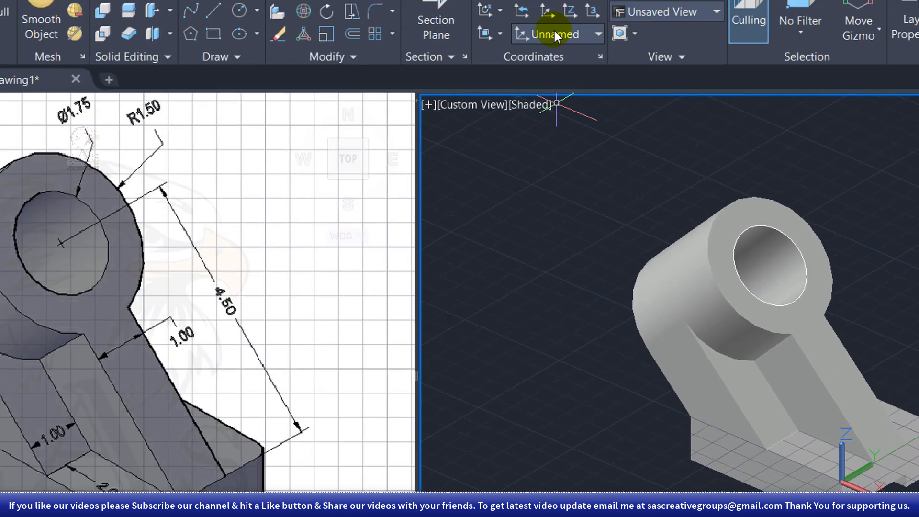
pyautogui.click(775, 110)
pyautogui.click(766, 133)
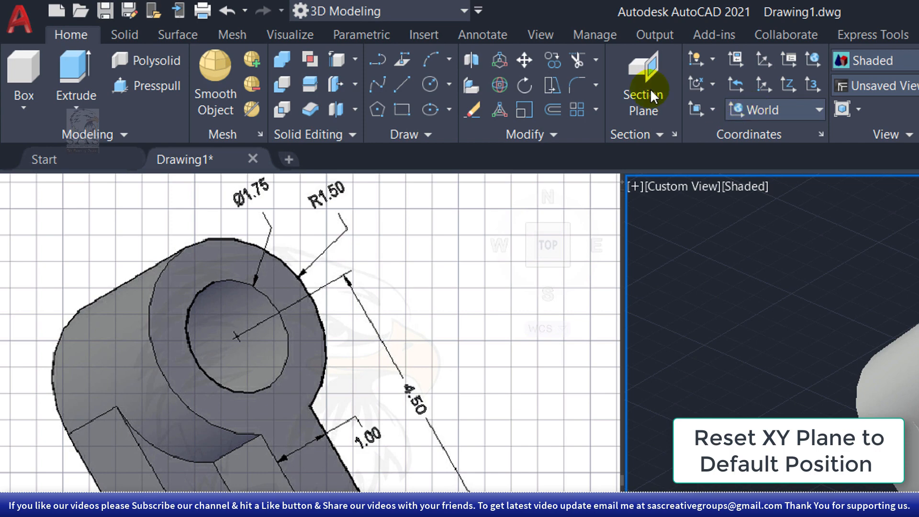
# Unite the trimmed arm and ring solid with the base into a single solid.
pyautogui.click(338, 58)
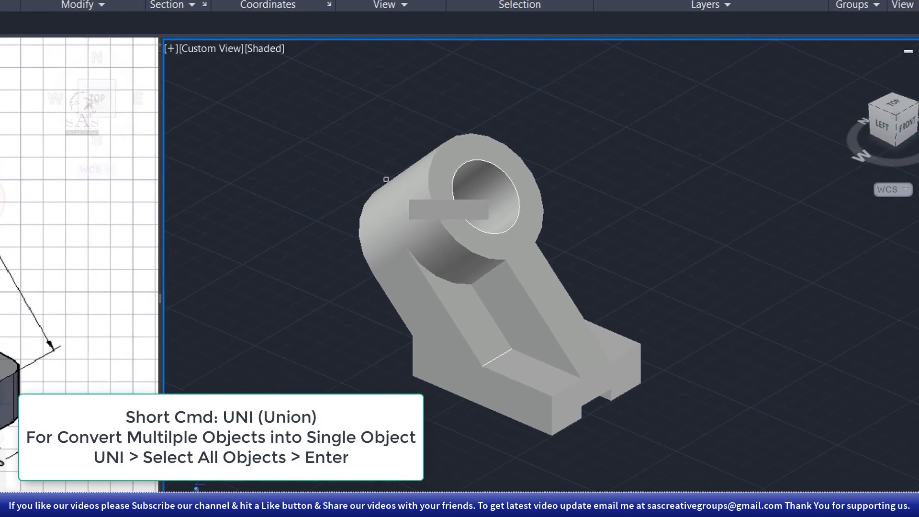
pyautogui.click(480, 297)
pyautogui.click(529, 348)
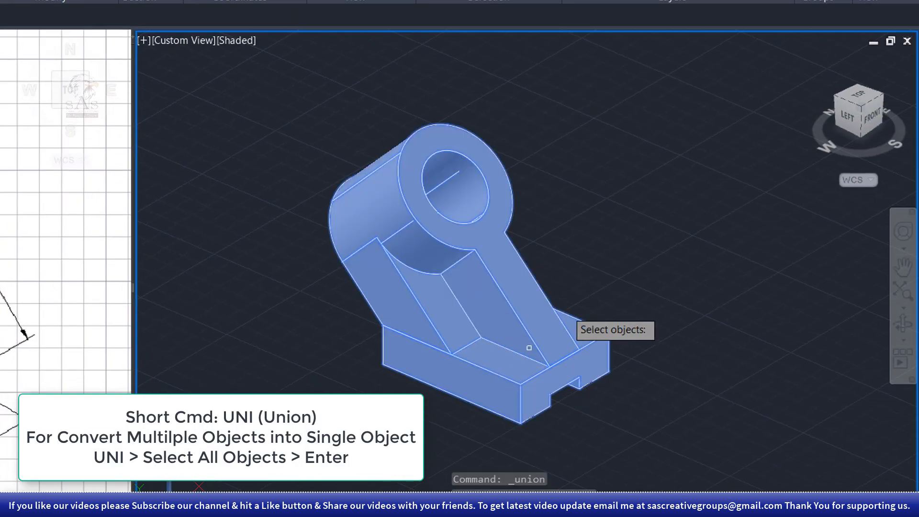
pyautogui.press('Return')
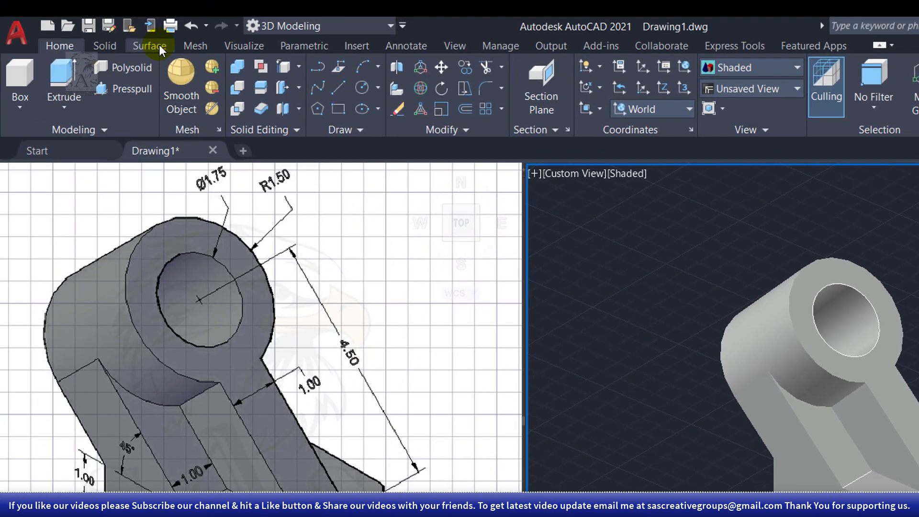
# Fillet the two vertical corner edges at the base's front end with a radius of 0.25.
pyautogui.click(115, 48)
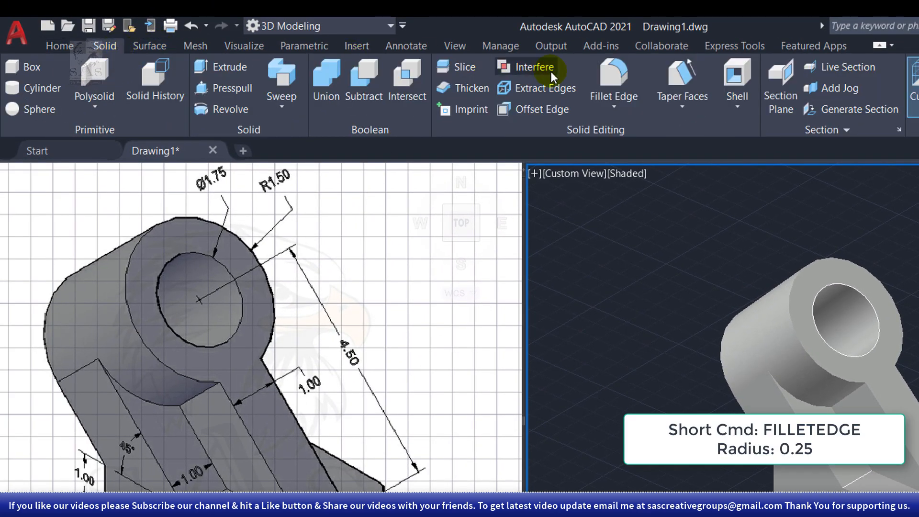
pyautogui.click(608, 78)
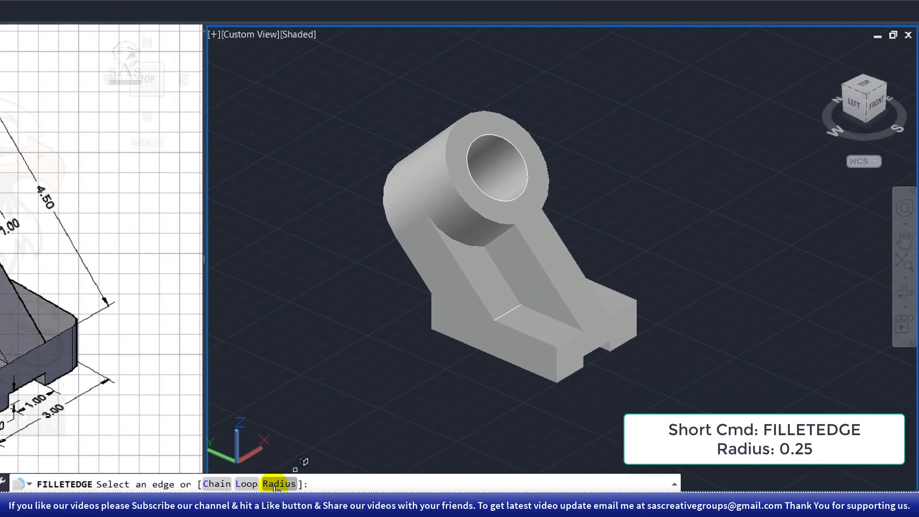
pyautogui.click(277, 484)
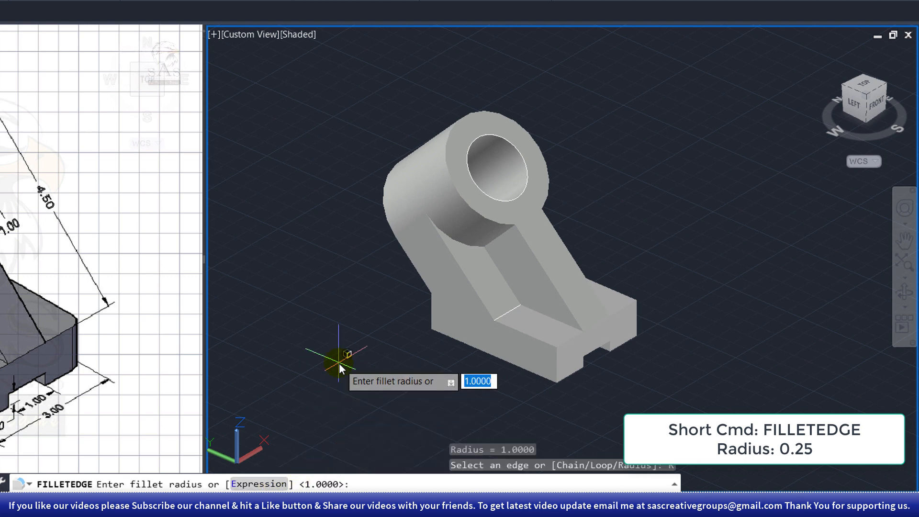
pyautogui.write('0.25')
pyautogui.press('Return')
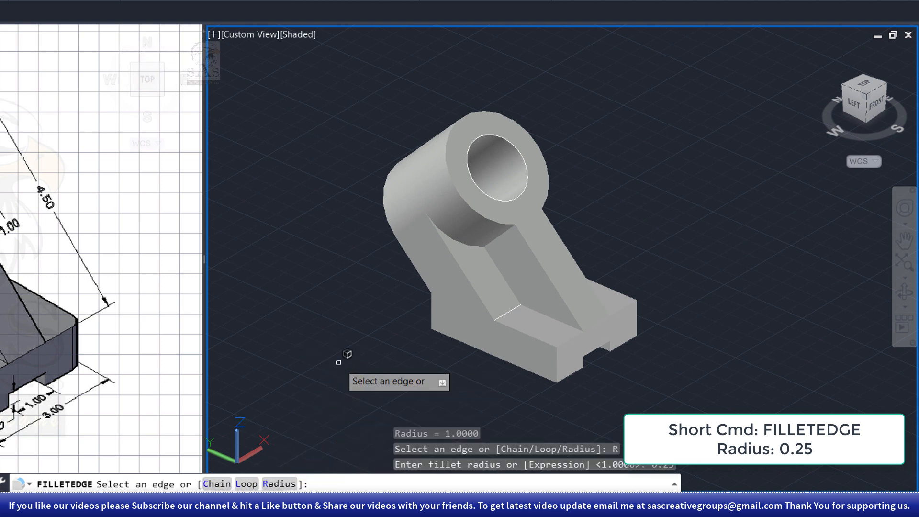
pyautogui.click(557, 368)
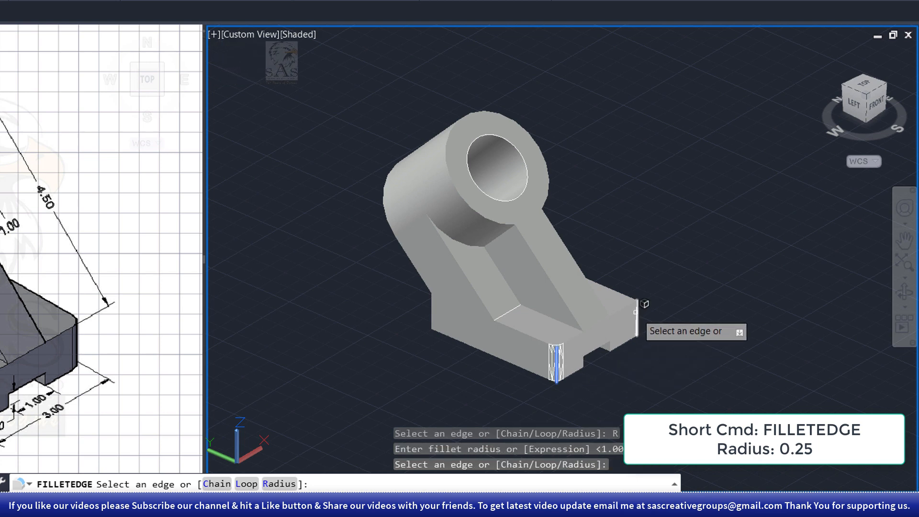
pyautogui.rightClick(661, 298)
pyautogui.click(685, 304)
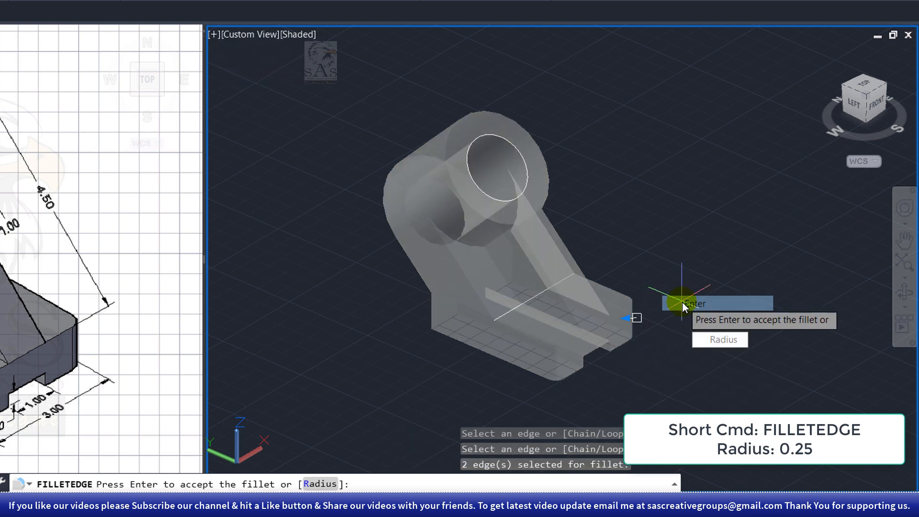
pyautogui.press('Return')
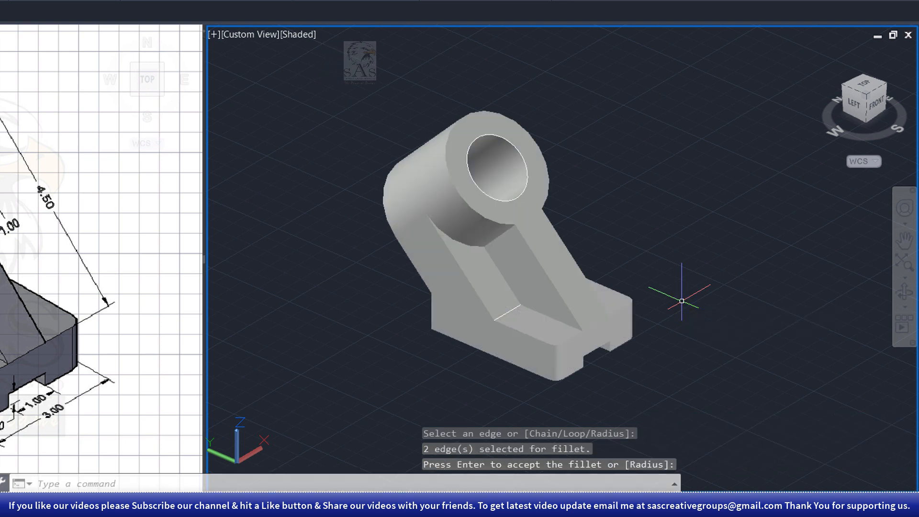
# Move the bracket solid clear of its construction geometry and delete the leftover circle and line.
pyautogui.scroll(1, 579, 361)
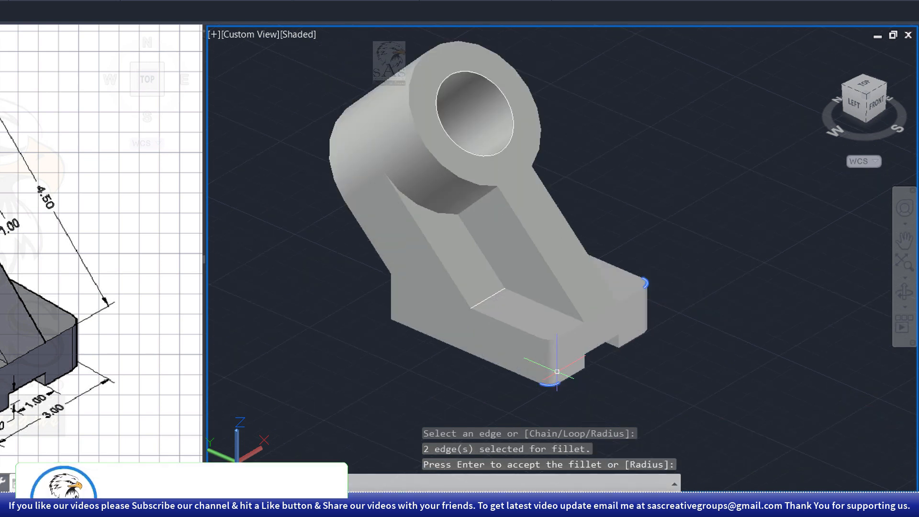
pyautogui.click(542, 210)
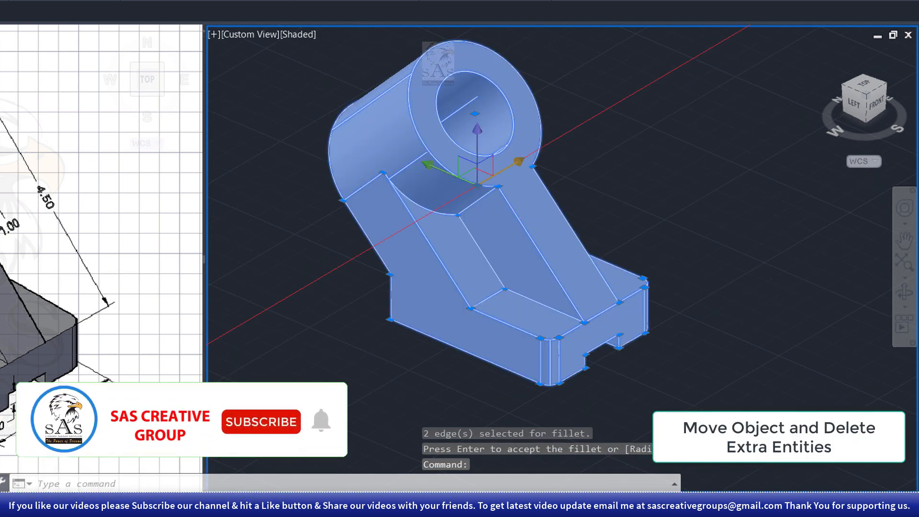
pyautogui.click(478, 184)
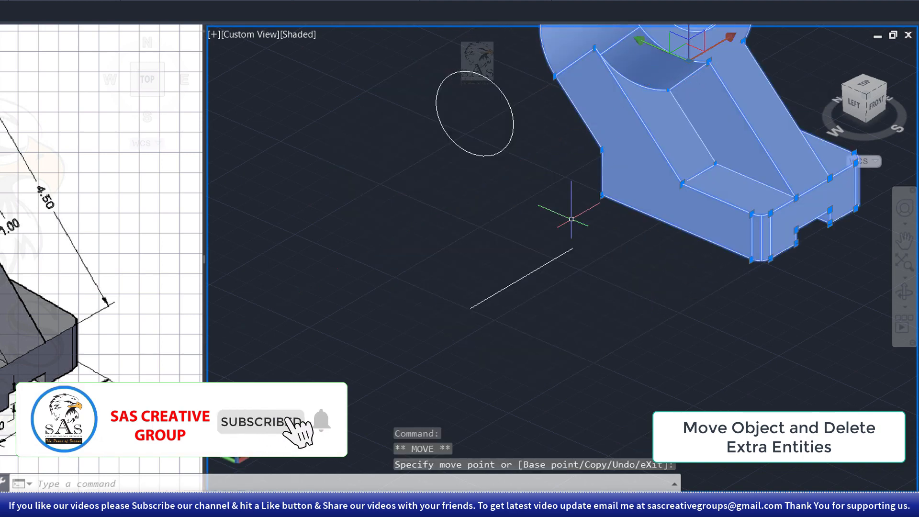
pyautogui.press('Escape')
pyautogui.click(525, 93)
pyautogui.click(421, 379)
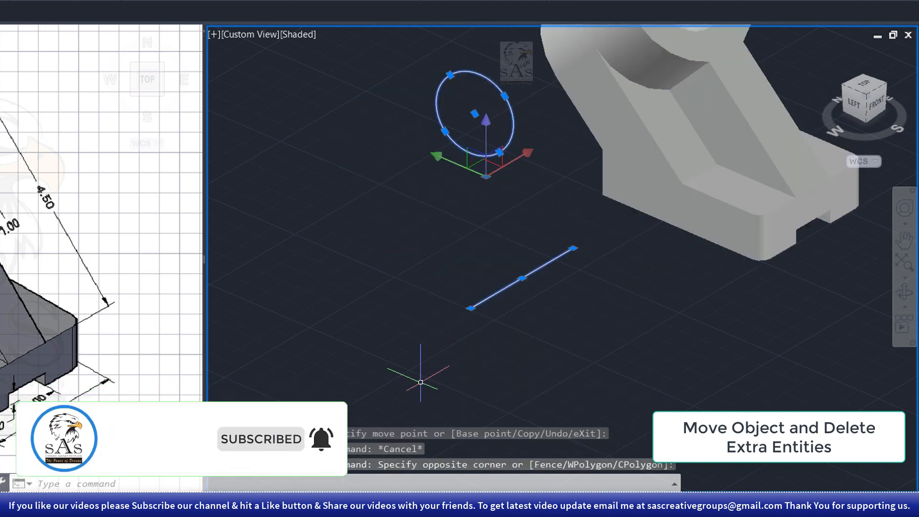
pyautogui.press('Delete')
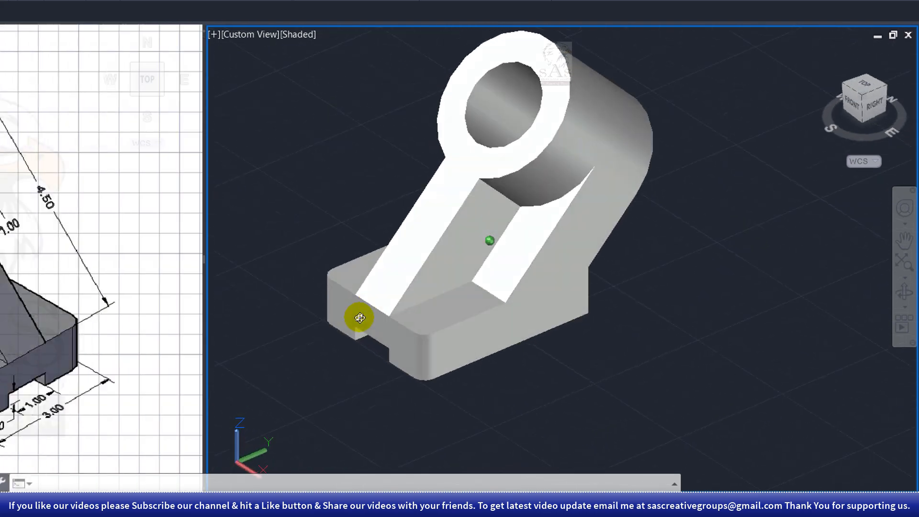
# Examine the finished bracket from behind and from the front, ending in an isometric view.
pyautogui.keyDown('shift'); pyautogui.moveTo(360, 317); pyautogui.dragTo(204, 332, button='middle'); pyautogui.keyUp('shift')
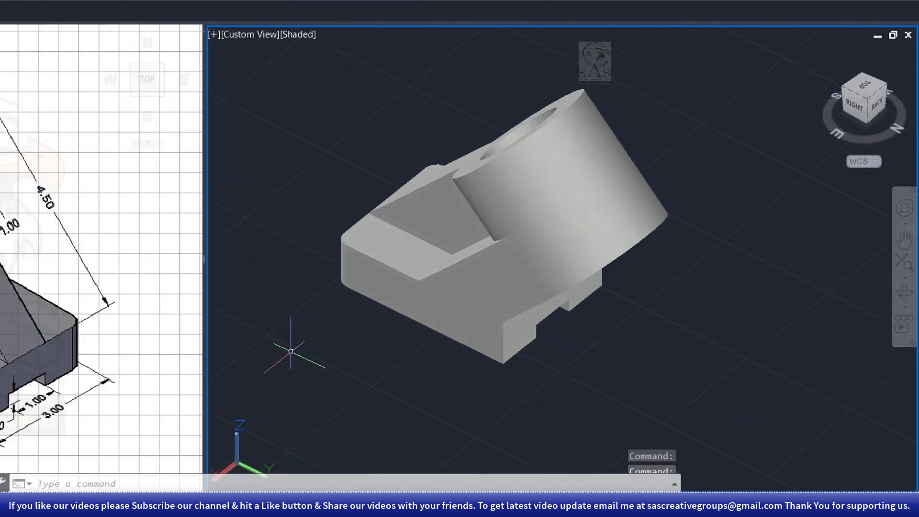
pyautogui.keyDown('shift'); pyautogui.moveTo(558, 349); pyautogui.dragTo(719, 194, button='middle'); pyautogui.keyUp('shift')
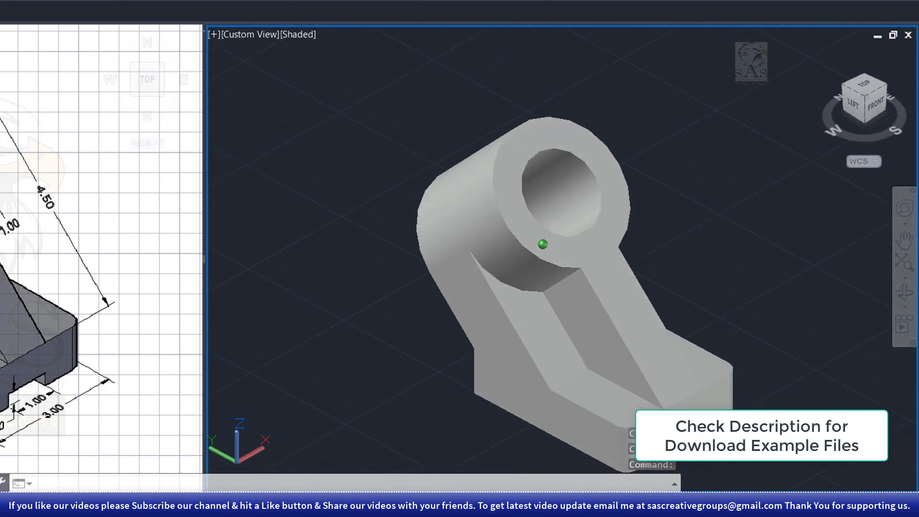
pyautogui.moveTo(684, 322); pyautogui.dragTo(613, 277, button='middle')
pyautogui.moveTo(613, 277); pyautogui.dragTo(606, 276, button='middle')
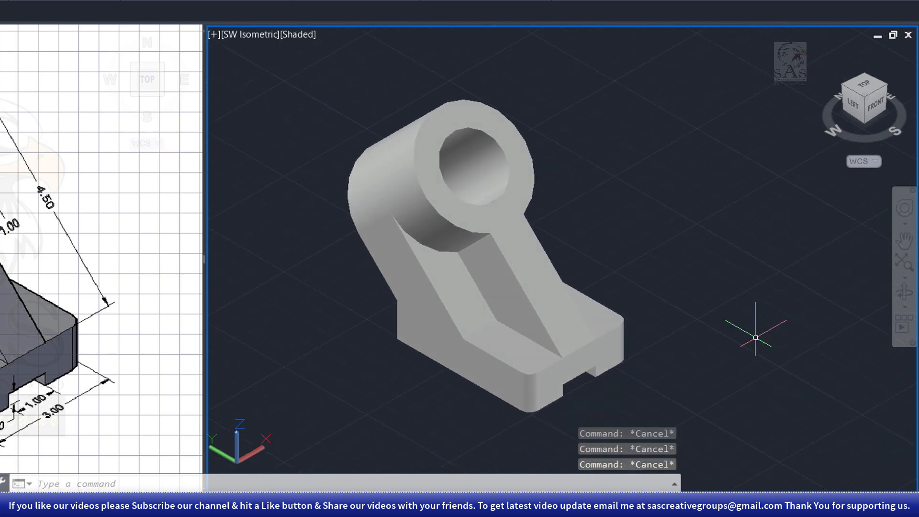